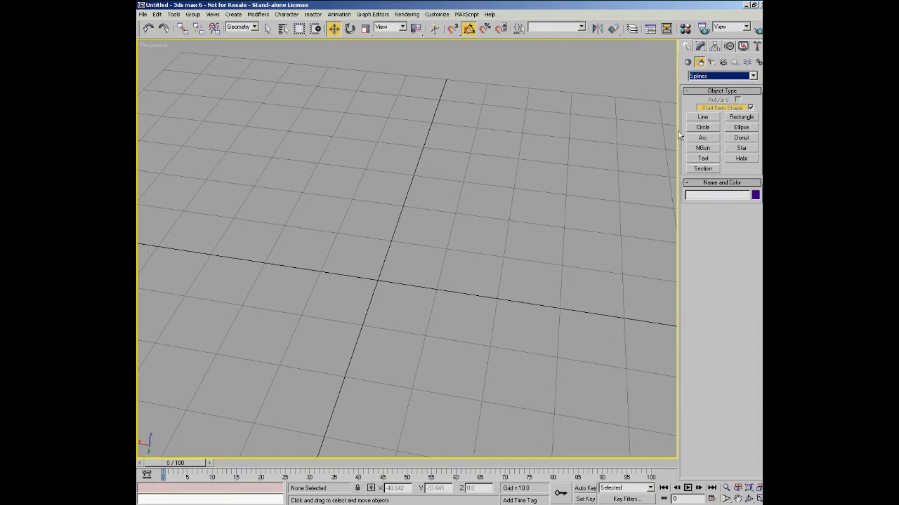
- Draw a six-cornered line spline, Line01, on the grid and close it at its first vertex
{"action": "scroll", "coordinate": [506, 249], "scroll_direction": "down", "scroll_amount": 5}
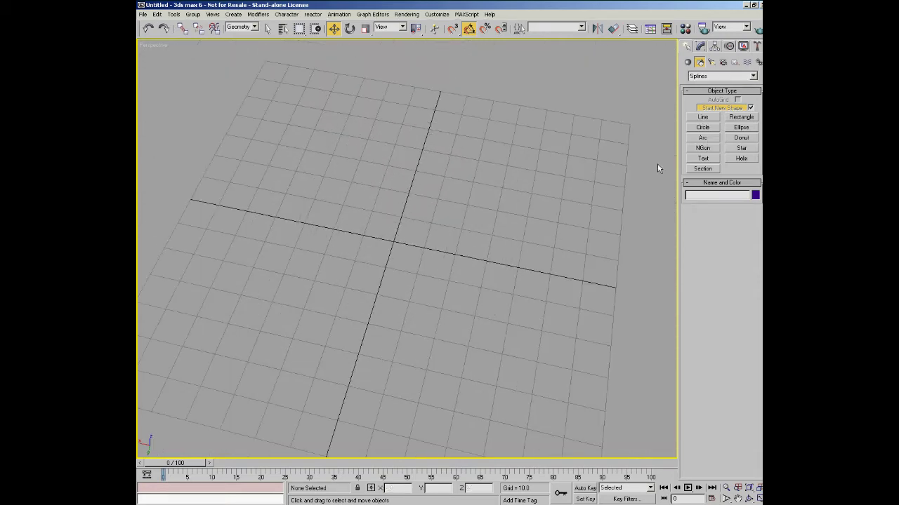
{"action": "left_click", "coordinate": [708, 120]}
{"action": "left_click", "coordinate": [281, 255]}
{"action": "left_click", "coordinate": [355, 188]}
{"action": "left_click", "coordinate": [478, 185]}
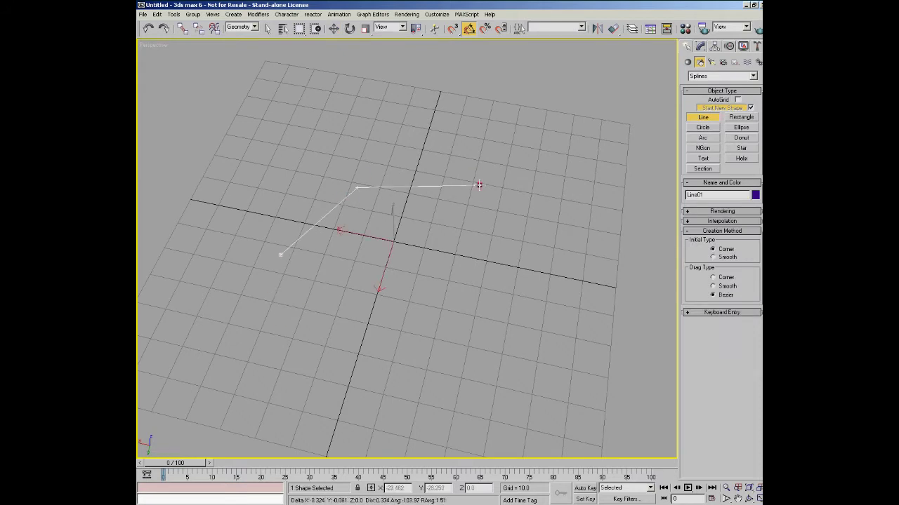
{"action": "left_click", "coordinate": [542, 278]}
{"action": "left_click", "coordinate": [477, 369]}
{"action": "left_click", "coordinate": [322, 380]}
{"action": "left_click", "coordinate": [280, 255]}
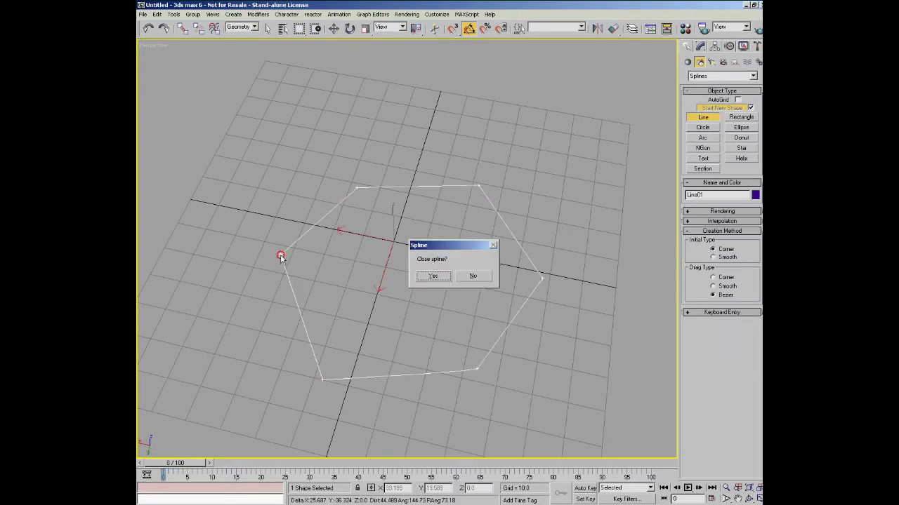
{"action": "left_click", "coordinate": [431, 276]}
{"action": "right_click", "coordinate": [482, 196]}
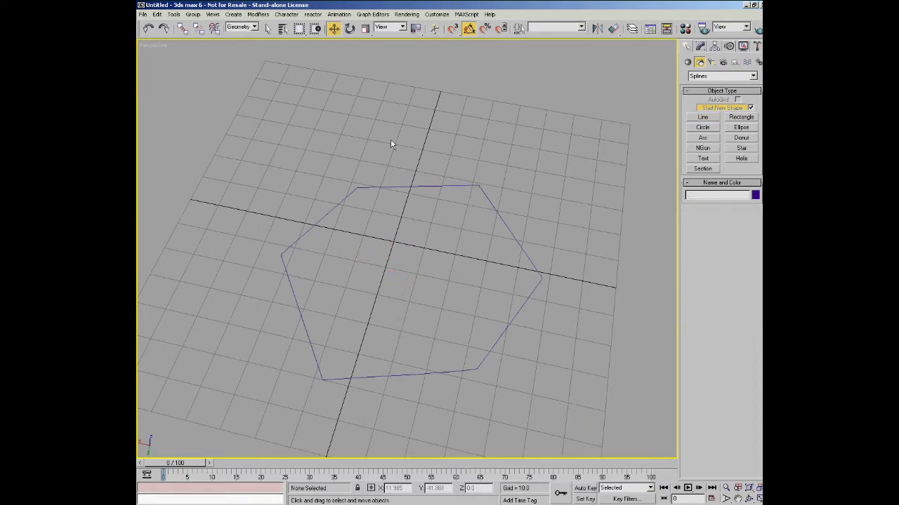
- Toggle window/crossing selection and box-select around the hexagon spline
{"action": "left_click", "coordinate": [316, 28]}
{"action": "left_click_drag", "start_coordinate": [272, 96], "coordinate": [613, 424]}
{"action": "left_click", "coordinate": [475, 177]}
- Set the Selection Filter to All, then select the hexagon spline and delete it
{"action": "left_click", "coordinate": [254, 26]}
{"action": "left_click", "coordinate": [265, 37]}
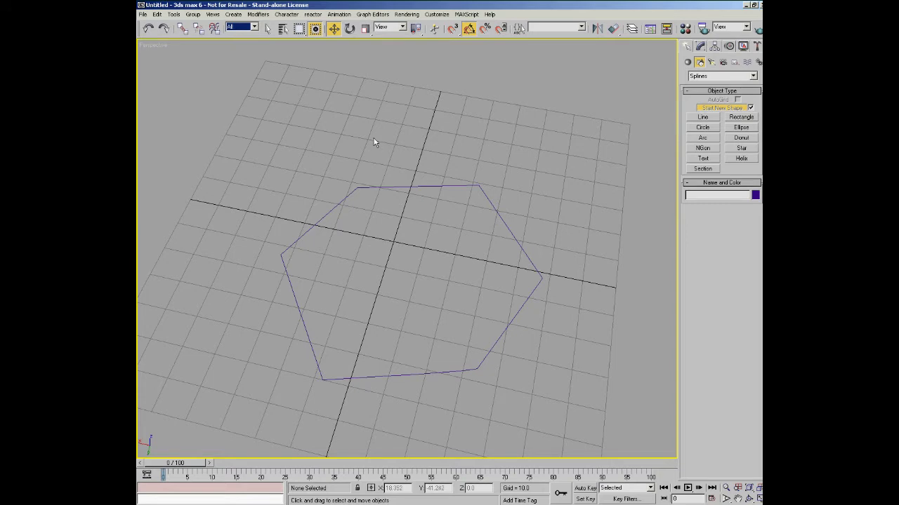
{"action": "left_click", "coordinate": [254, 27]}
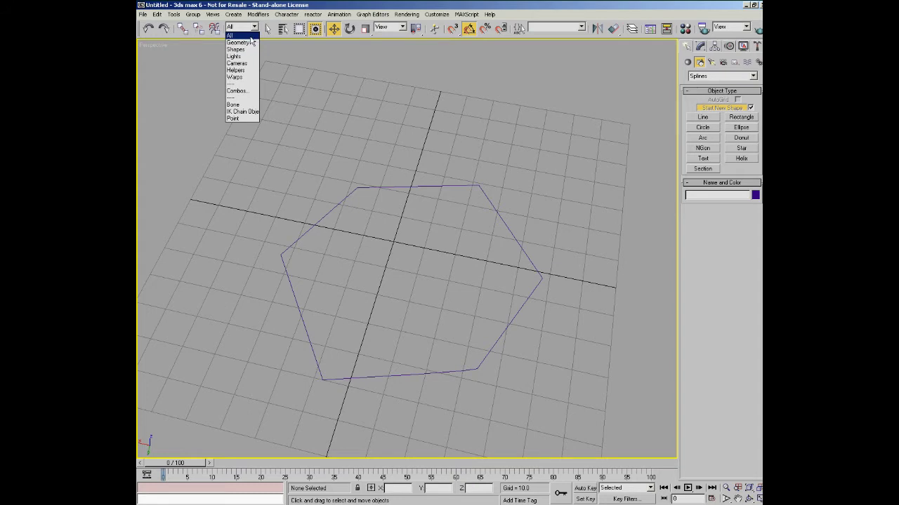
{"action": "left_click", "coordinate": [249, 36]}
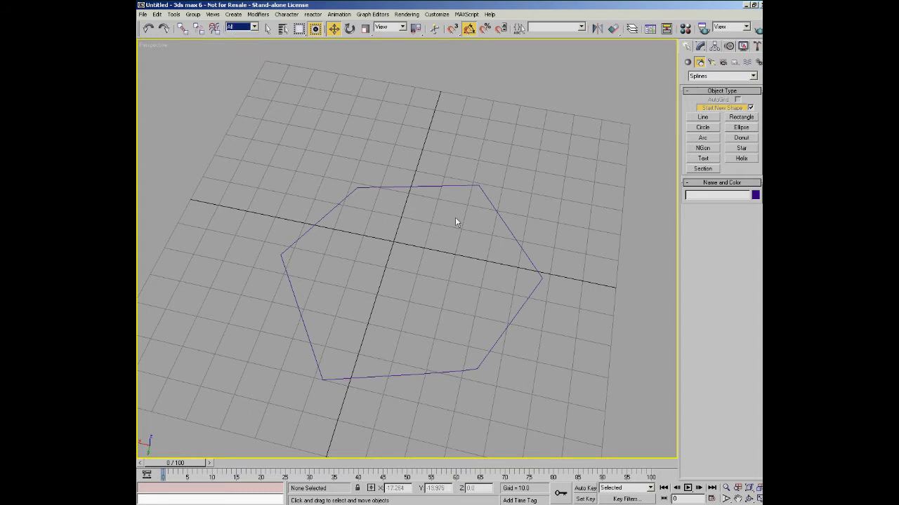
{"action": "left_click", "coordinate": [477, 186]}
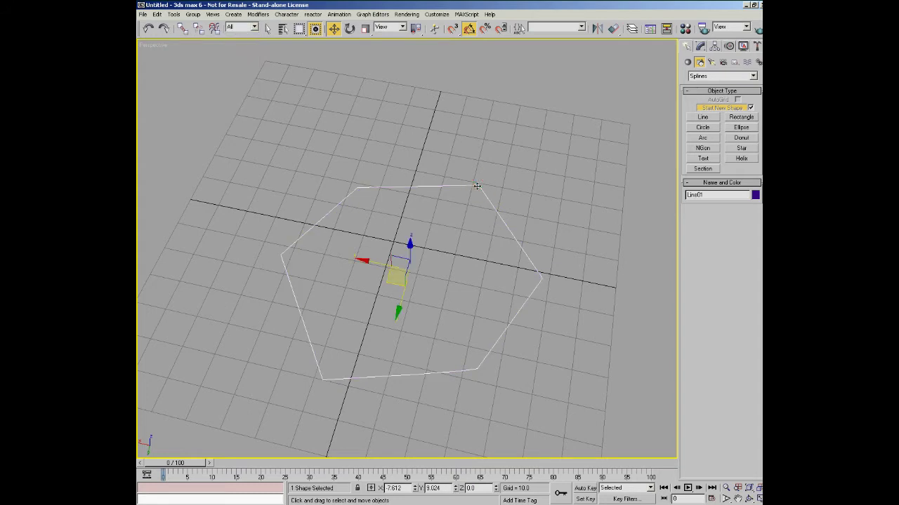
{"action": "key", "text": "Delete"}
{"action": "left_click", "coordinate": [703, 127]}
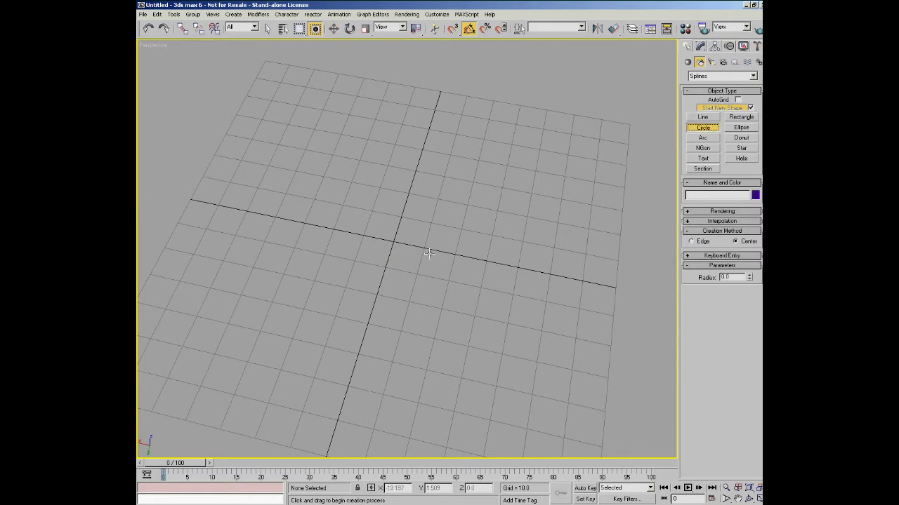
{"action": "left_click_drag", "start_coordinate": [425, 245], "coordinate": [474, 281]}
{"action": "key", "text": "Delete"}
{"action": "left_click", "coordinate": [704, 138]}
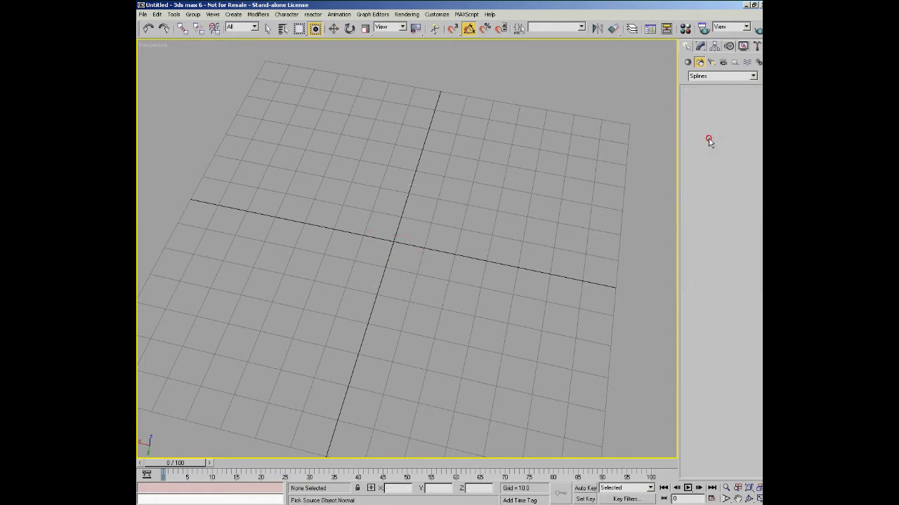
{"action": "left_click_drag", "start_coordinate": [247, 245], "coordinate": [462, 212]}
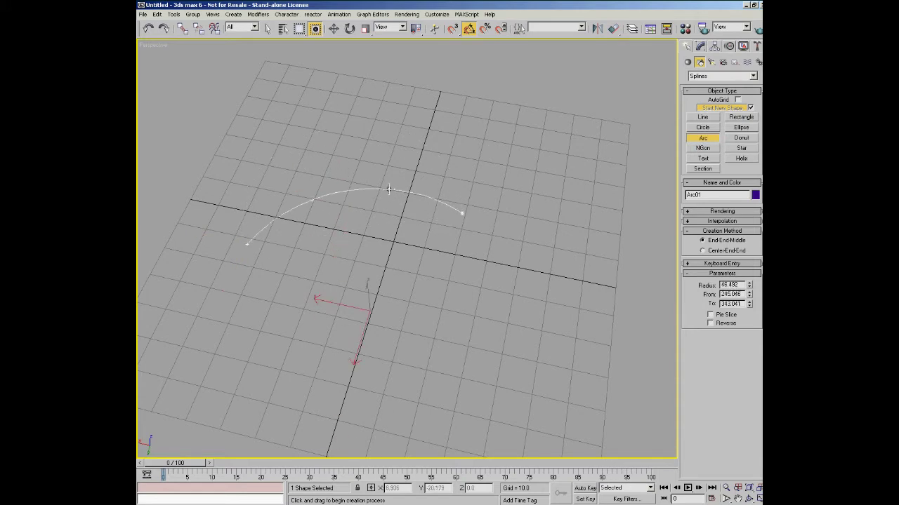
{"action": "right_click", "coordinate": [413, 156]}
{"action": "left_click", "coordinate": [703, 148]}
{"action": "left_click_drag", "start_coordinate": [334, 298], "coordinate": [426, 340]}
{"action": "left_click_drag", "start_coordinate": [433, 271], "coordinate": [437, 309]}
{"action": "right_click", "coordinate": [437, 309]}
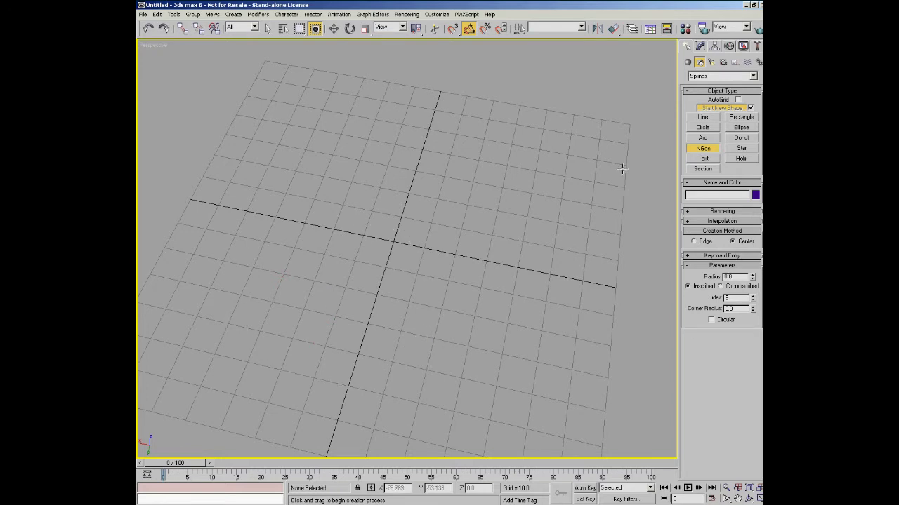
{"action": "left_click_drag", "start_coordinate": [374, 173], "coordinate": [438, 234]}
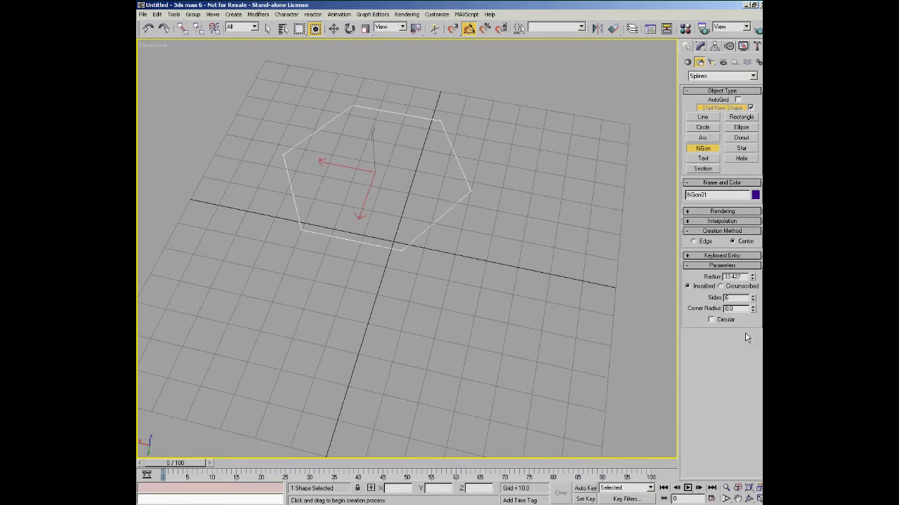
{"action": "mouse_move", "coordinate": [757, 300]}
{"action": "left_mouse_down"}
{"action": "mouse_move", "coordinate": [758, 272]}
{"action": "mouse_move", "coordinate": [757, 303]}
{"action": "mouse_move", "coordinate": [759, 290]}
{"action": "left_mouse_up"}
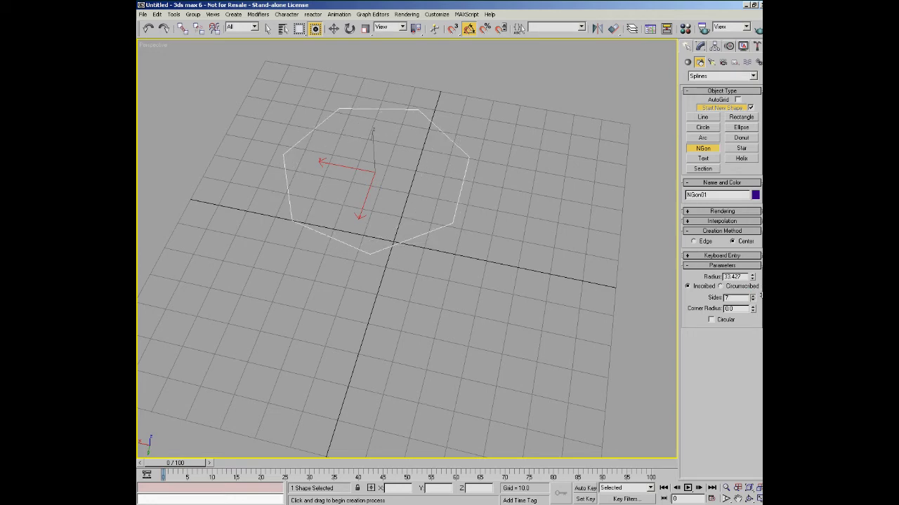
{"action": "key", "text": "Delete"}
{"action": "left_click", "coordinate": [703, 159]}
{"action": "left_click_drag", "start_coordinate": [411, 257], "coordinate": [433, 247]}
{"action": "key", "text": "r"}
{"action": "middle_click_drag", "start_coordinate": [519, 276], "coordinate": [369, 241], "text": "alt"}
{"action": "left_click", "coordinate": [698, 47]}
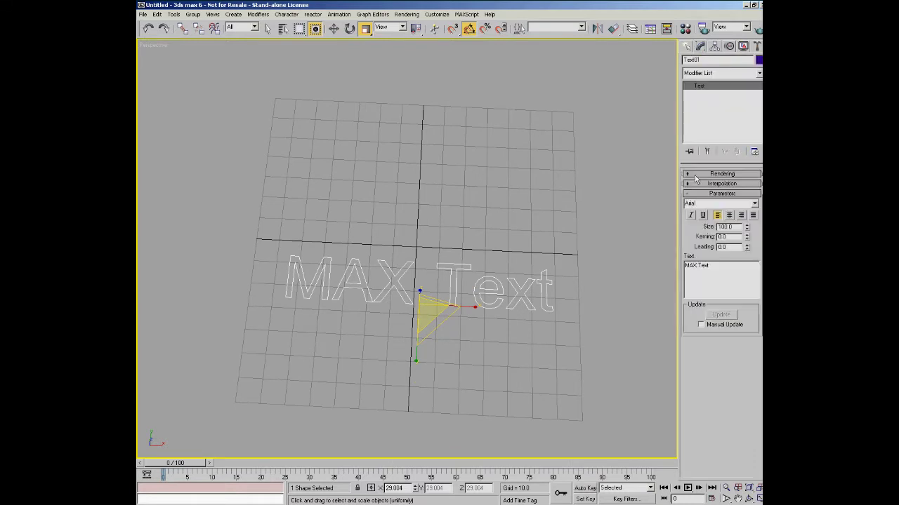
{"action": "left_click_drag", "start_coordinate": [719, 264], "coordinate": [628, 261]}
{"action": "type", "text": "TY"}
{"action": "key", "text": "BackSpace"}
{"action": "key", "text": "BackSpace"}
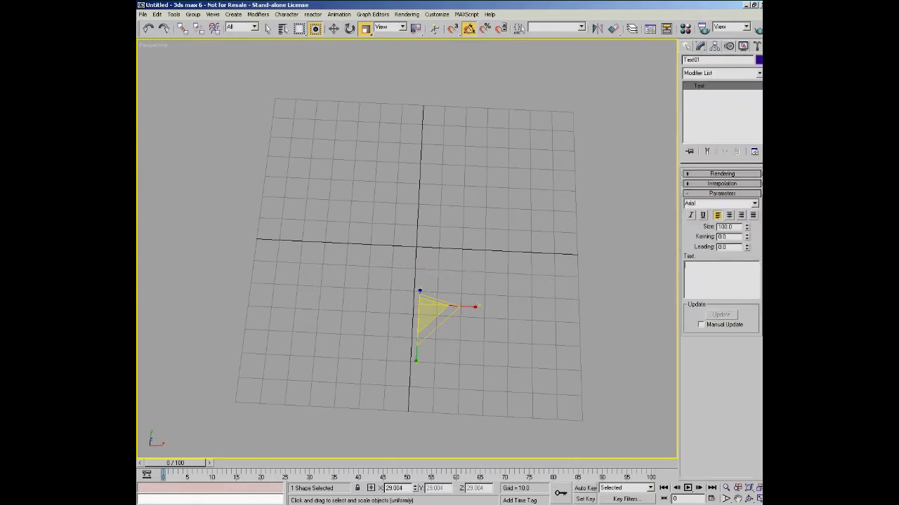
{"action": "type", "text": "Tn"}
{"action": "type", "text": "is is co"}
{"action": "type", "text": "ol"}
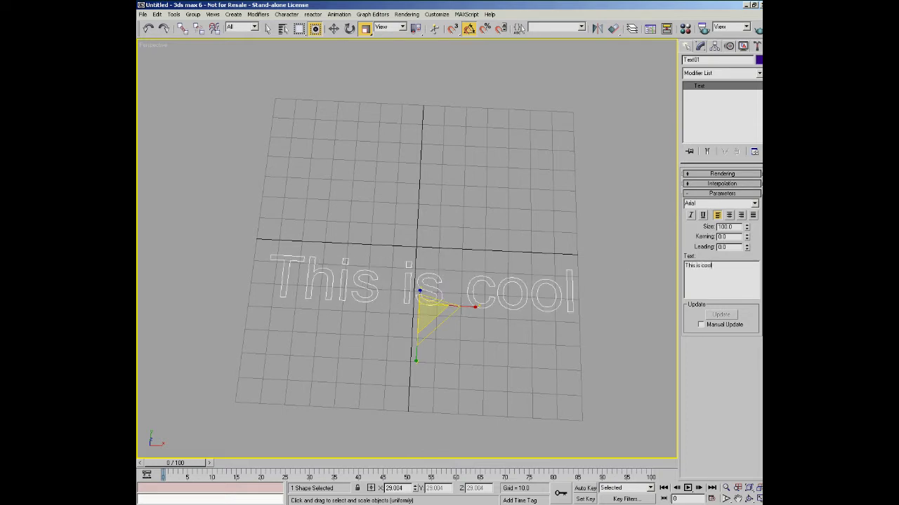
{"action": "type", "text": " :)"}
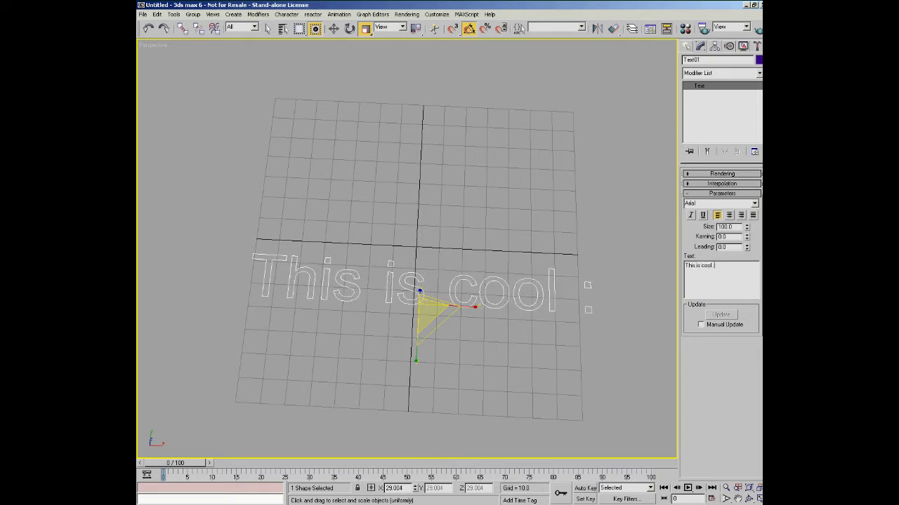
{"action": "left_click", "coordinate": [439, 214]}
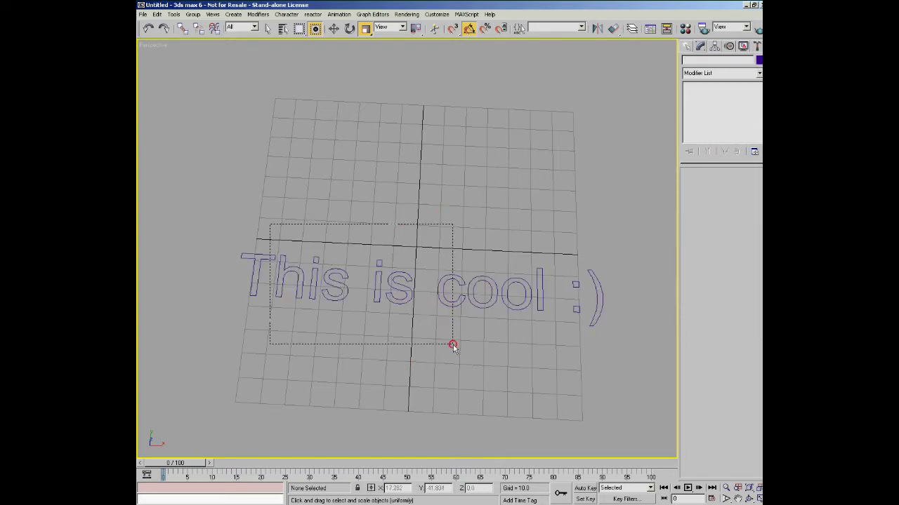
{"action": "left_click", "coordinate": [496, 295]}
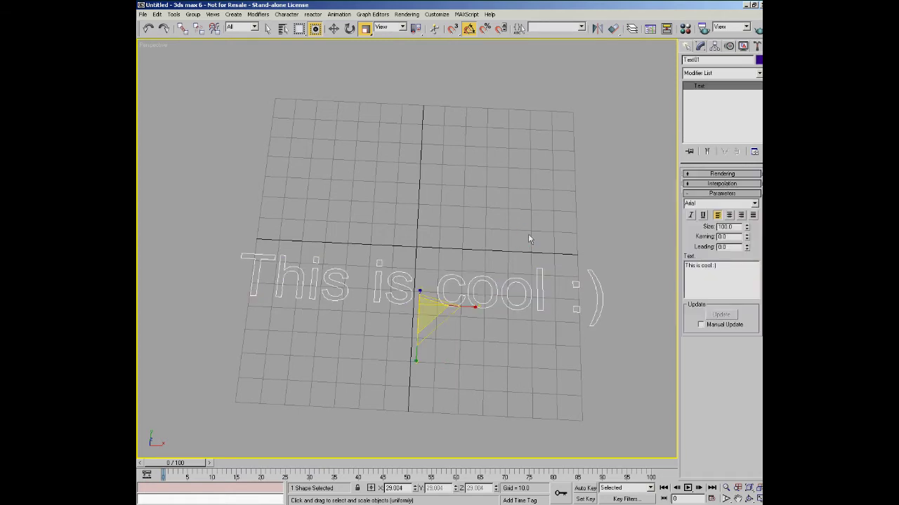
{"action": "left_click", "coordinate": [334, 28]}
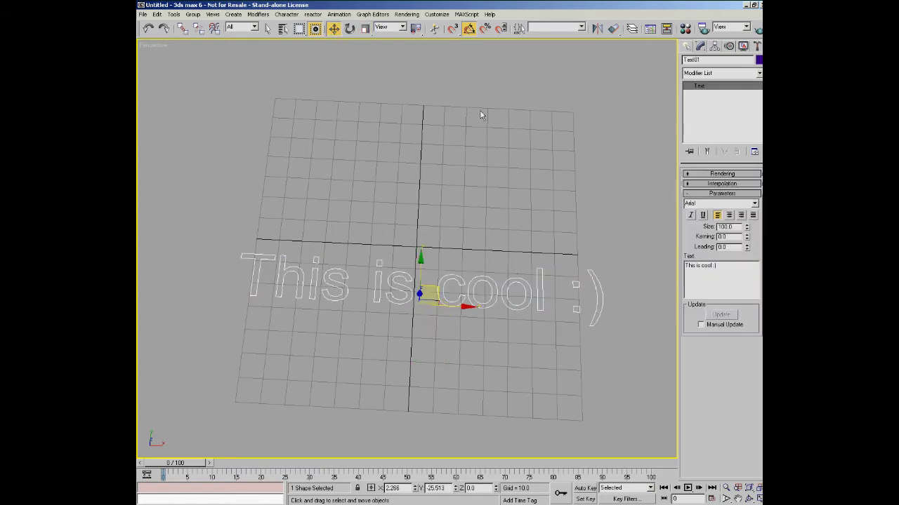
{"action": "left_click", "coordinate": [687, 47]}
{"action": "left_click", "coordinate": [606, 228]}
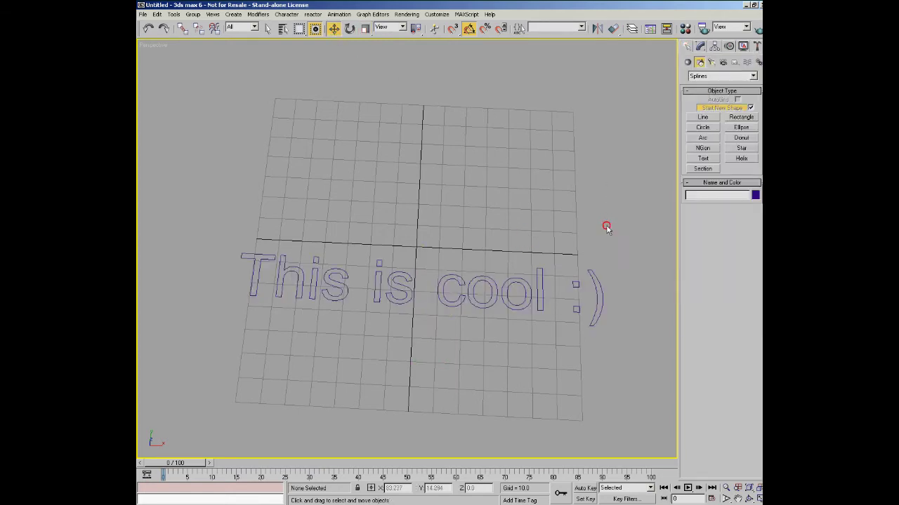
{"action": "left_click", "coordinate": [543, 278]}
{"action": "key", "text": "Delete"}
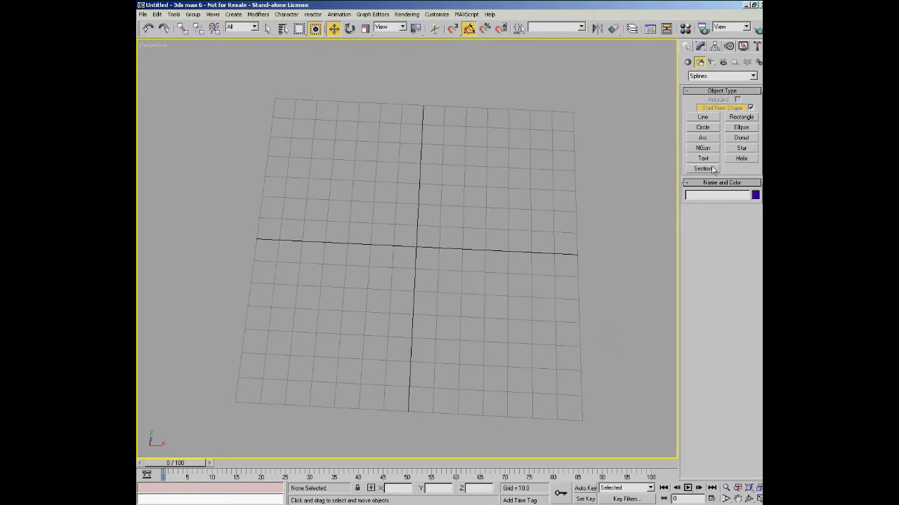
{"action": "left_click", "coordinate": [703, 168]}
- Draw a section plane on the grid, then delete it
{"action": "left_click_drag", "start_coordinate": [388, 223], "coordinate": [439, 270]}
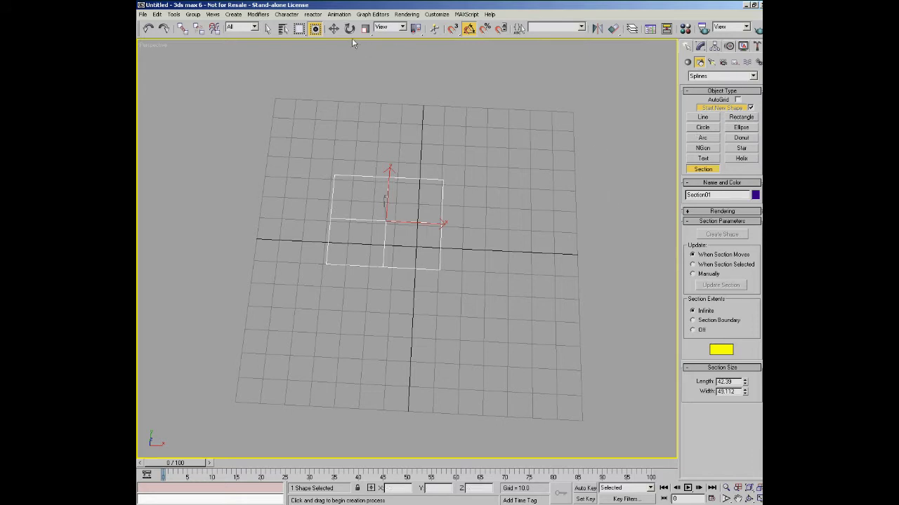
{"action": "left_click", "coordinate": [333, 28]}
{"action": "left_click", "coordinate": [367, 62]}
{"action": "left_click", "coordinate": [394, 180]}
{"action": "key", "text": "Delete"}
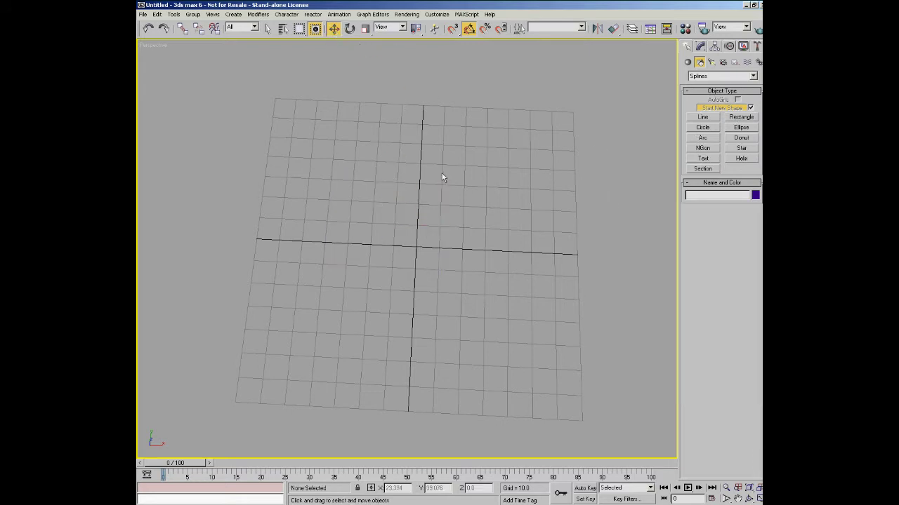
- Draw a rectangle near the grid centre and an ellipse above it
{"action": "left_click", "coordinate": [745, 117]}
{"action": "left_click_drag", "start_coordinate": [339, 222], "coordinate": [513, 351]}
{"action": "left_click", "coordinate": [741, 127]}
{"action": "left_click_drag", "start_coordinate": [459, 179], "coordinate": [548, 261]}
- Add a donut at upper left and a star with radii 40.31 and 16.431
{"action": "left_click", "coordinate": [741, 138]}
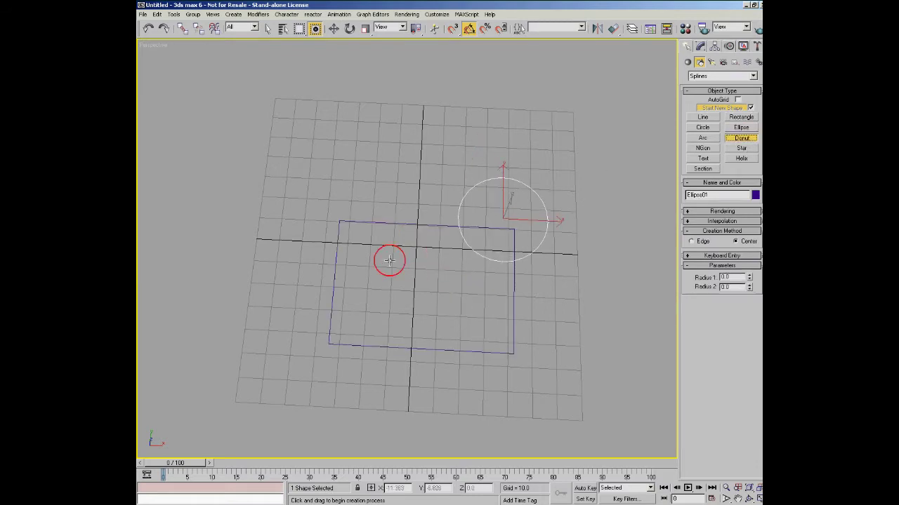
{"action": "left_click_drag", "start_coordinate": [327, 196], "coordinate": [386, 251]}
{"action": "left_click", "coordinate": [358, 237]}
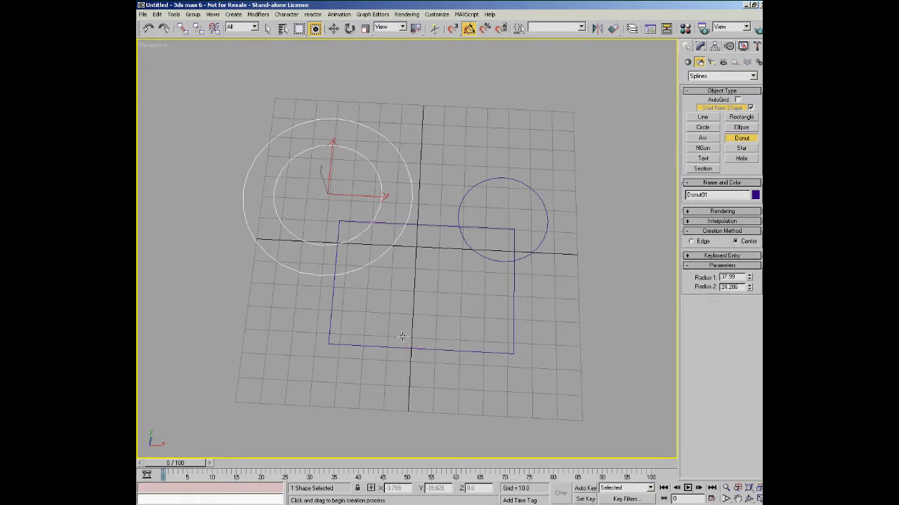
{"action": "left_click", "coordinate": [741, 148]}
{"action": "left_click_drag", "start_coordinate": [488, 221], "coordinate": [506, 310]}
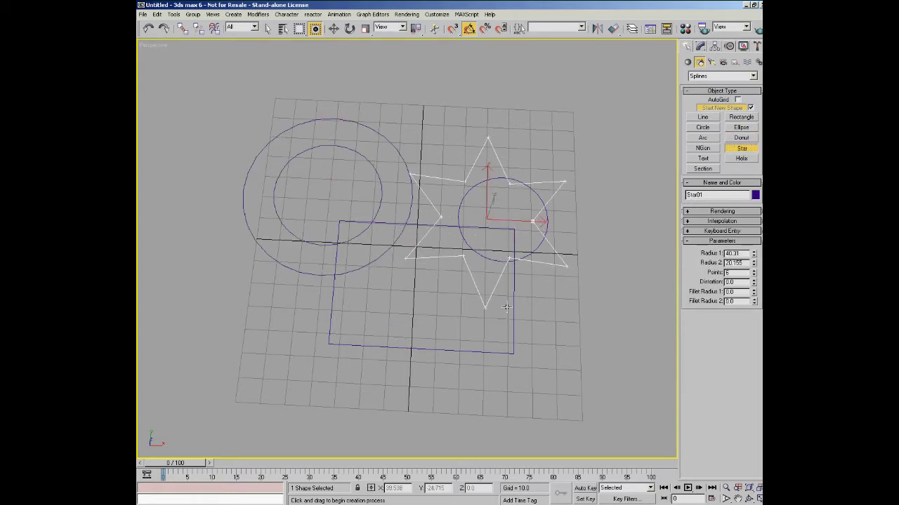
{"action": "left_click", "coordinate": [505, 251]}
- Raise the star's point count, then start a first helix and cancel it
{"action": "mouse_move", "coordinate": [754, 274]}
{"action": "left_mouse_down"}
{"action": "mouse_move", "coordinate": [754, 236]}
{"action": "mouse_move", "coordinate": [754, 273]}
{"action": "left_mouse_up"}
{"action": "left_click", "coordinate": [754, 160]}
{"action": "left_click_drag", "start_coordinate": [384, 266], "coordinate": [442, 281]}
{"action": "left_click", "coordinate": [426, 128]}
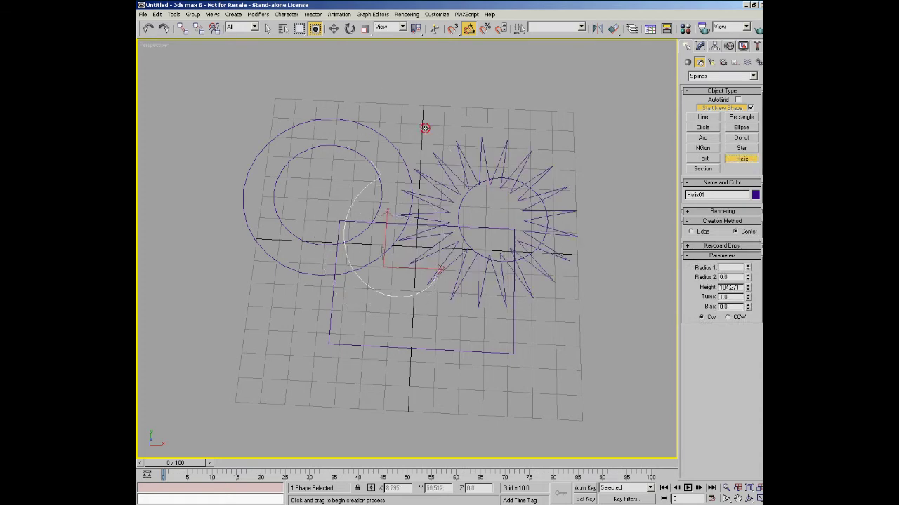
{"action": "right_click", "coordinate": [504, 253]}
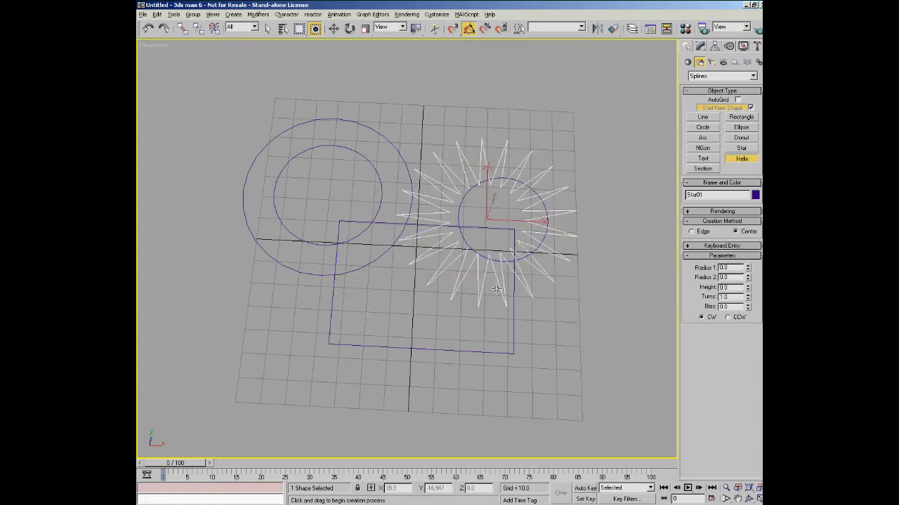
- Build a new helix with 5.43 turns
{"action": "middle_click_drag", "start_coordinate": [496, 288], "coordinate": [422, 294], "text": "alt"}
{"action": "left_click_drag", "start_coordinate": [398, 283], "coordinate": [434, 320]}
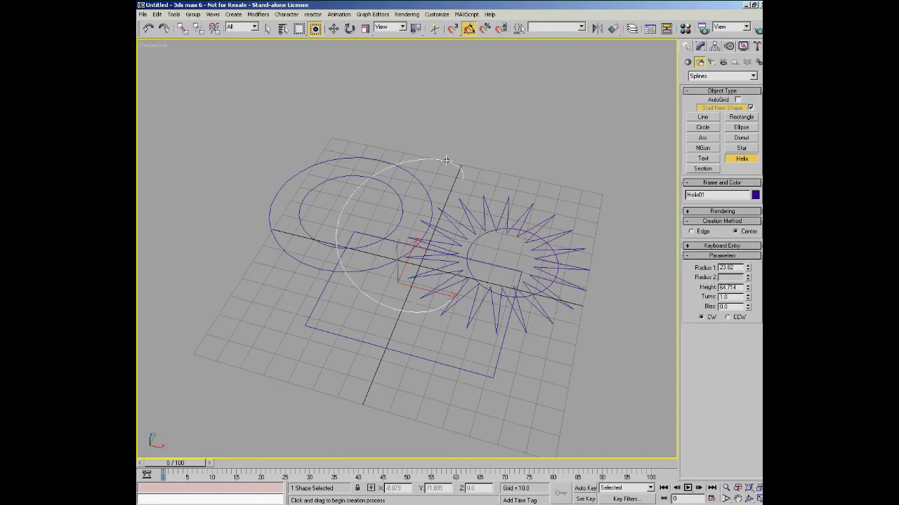
{"action": "left_click", "coordinate": [453, 124]}
{"action": "left_click", "coordinate": [452, 135]}
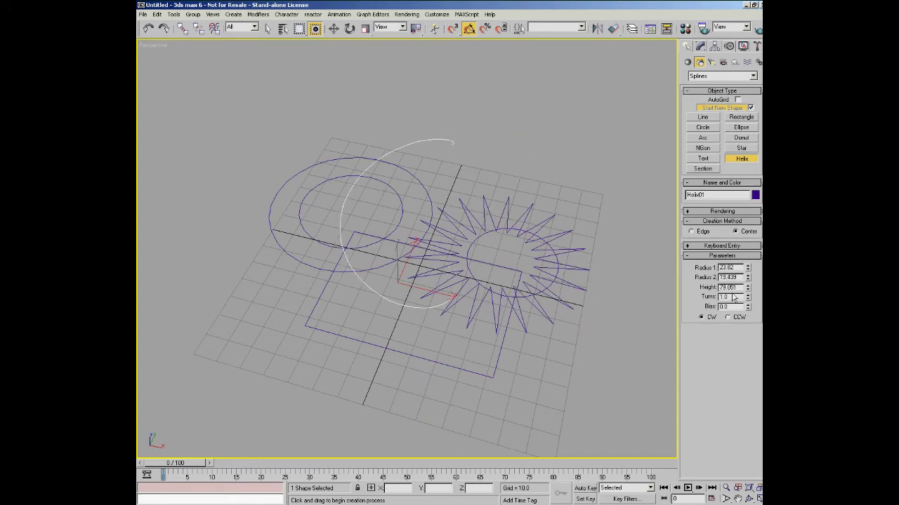
{"action": "left_click_drag", "start_coordinate": [746, 300], "coordinate": [740, 76]}
{"action": "middle_click_drag", "start_coordinate": [435, 119], "coordinate": [454, 145], "text": "alt"}
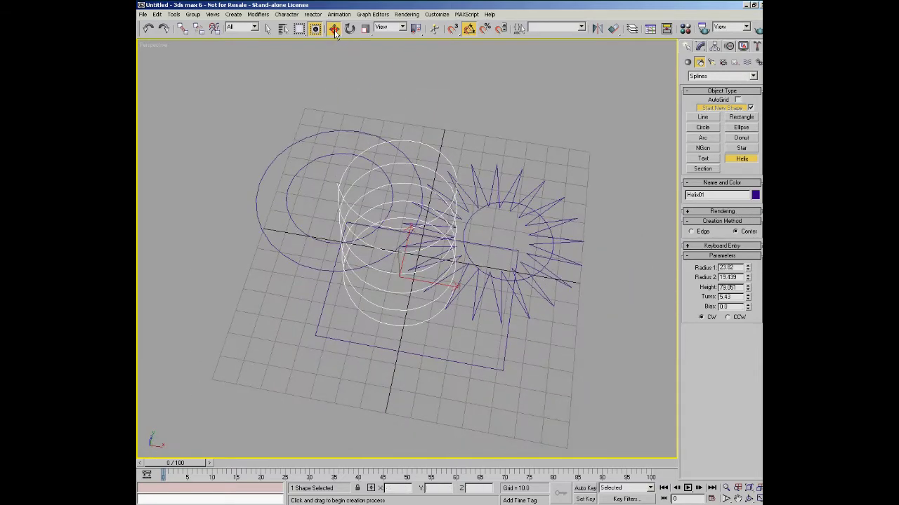
- Marquee-select every shape in the scene and delete them all
{"action": "key", "text": "w"}
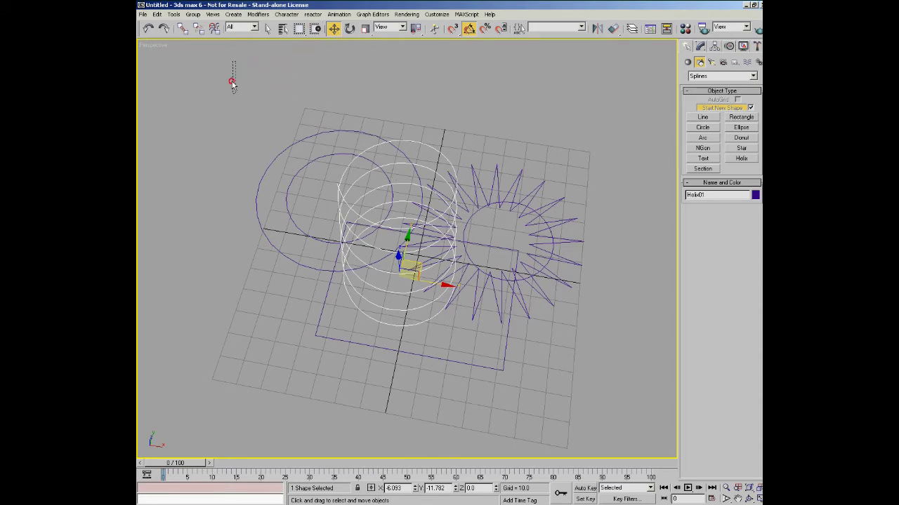
{"action": "left_click_drag", "start_coordinate": [236, 59], "coordinate": [597, 376]}
{"action": "key", "text": "Delete"}
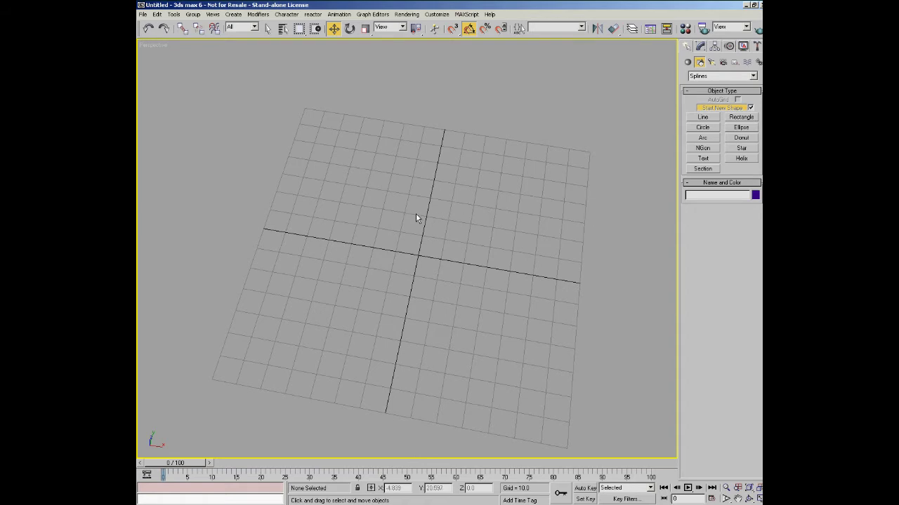
- Pan the view slightly and bring up the standard light types
{"action": "middle_click_drag", "start_coordinate": [520, 222], "coordinate": [490, 214]}
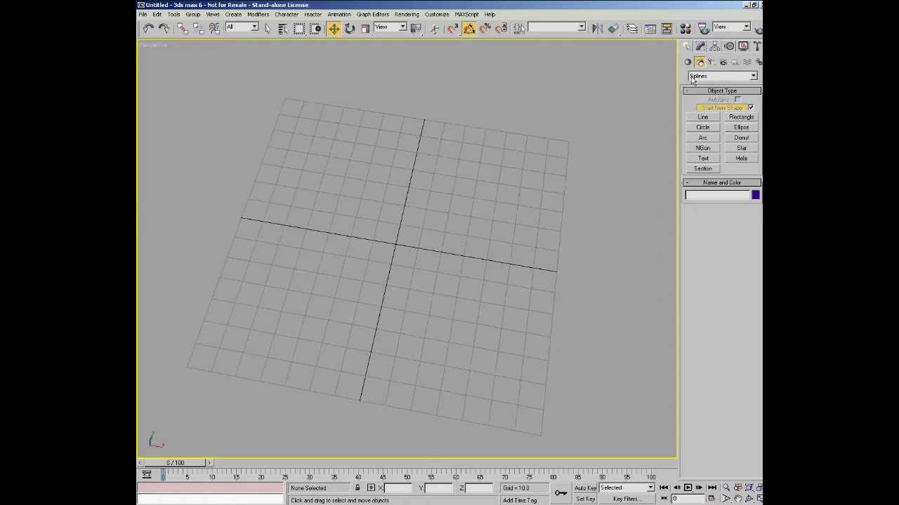
{"action": "left_click", "coordinate": [711, 63]}
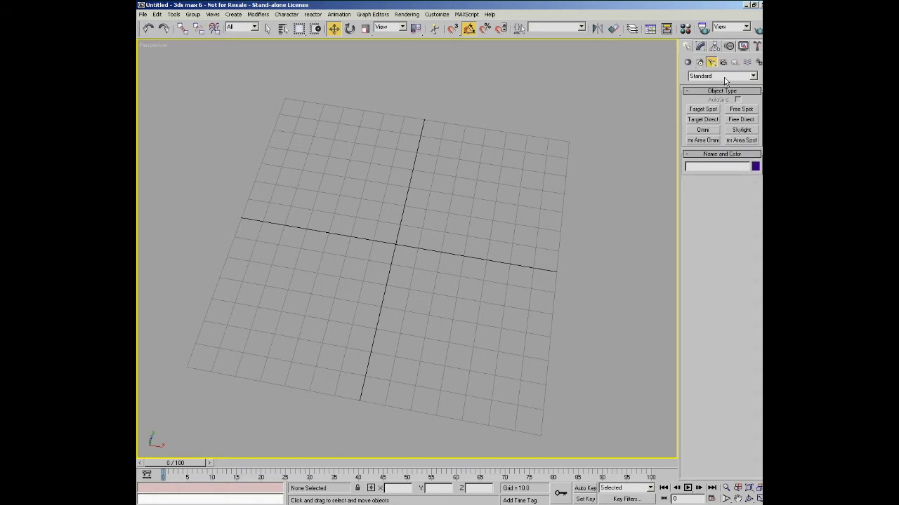
{"action": "left_click", "coordinate": [753, 76]}
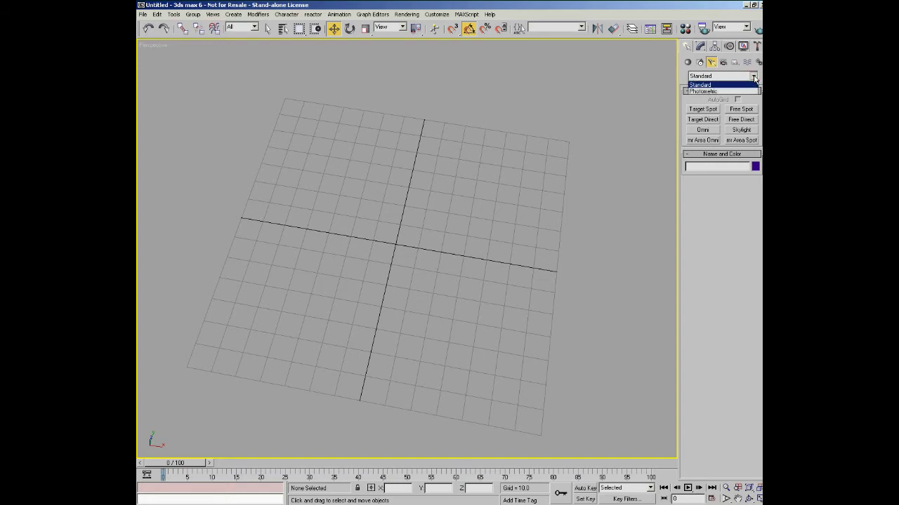
{"action": "left_click", "coordinate": [747, 88]}
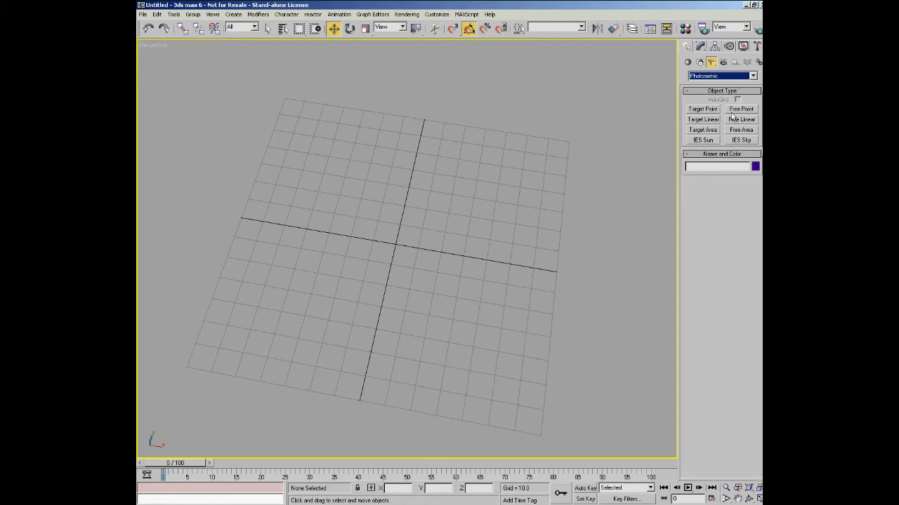
{"action": "left_click", "coordinate": [751, 75]}
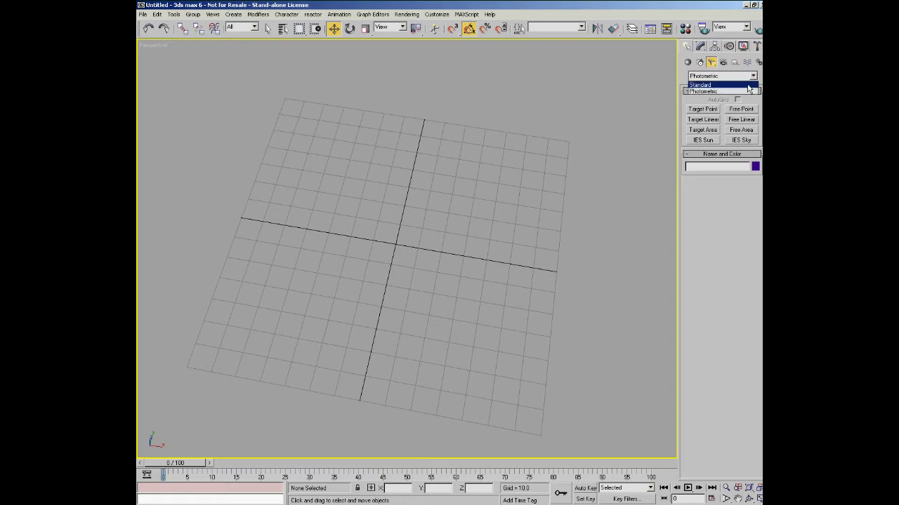
{"action": "left_click", "coordinate": [700, 85]}
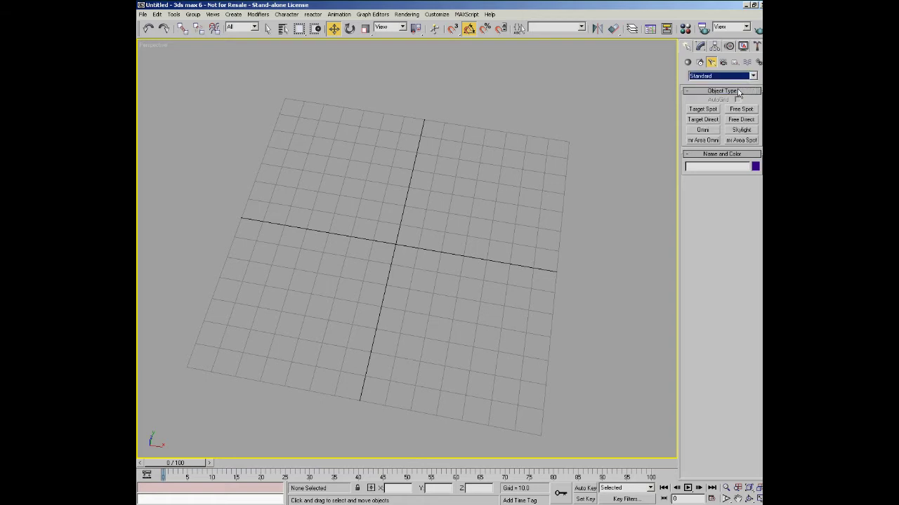
- Place an omni light at the grid's upper left
{"action": "left_click", "coordinate": [702, 130]}
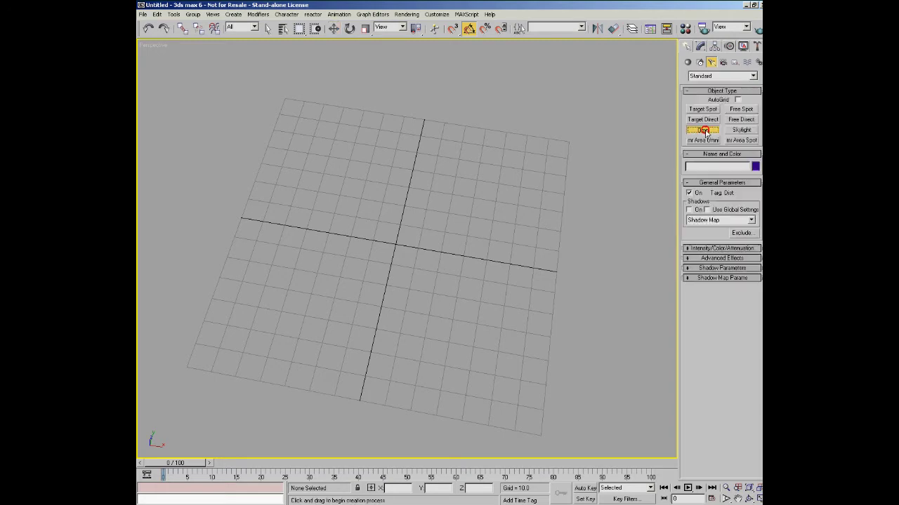
{"action": "left_click", "coordinate": [322, 157]}
{"action": "middle_click_drag", "start_coordinate": [390, 148], "coordinate": [390, 153]}
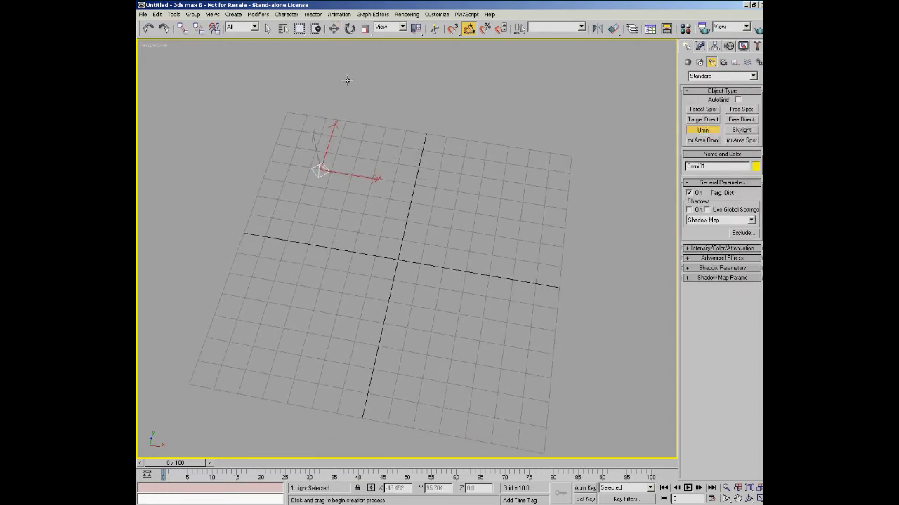
- Drag out a target spotlight and a target directional light, each with its target
{"action": "left_click", "coordinate": [706, 110]}
{"action": "left_click_drag", "start_coordinate": [365, 221], "coordinate": [575, 184]}
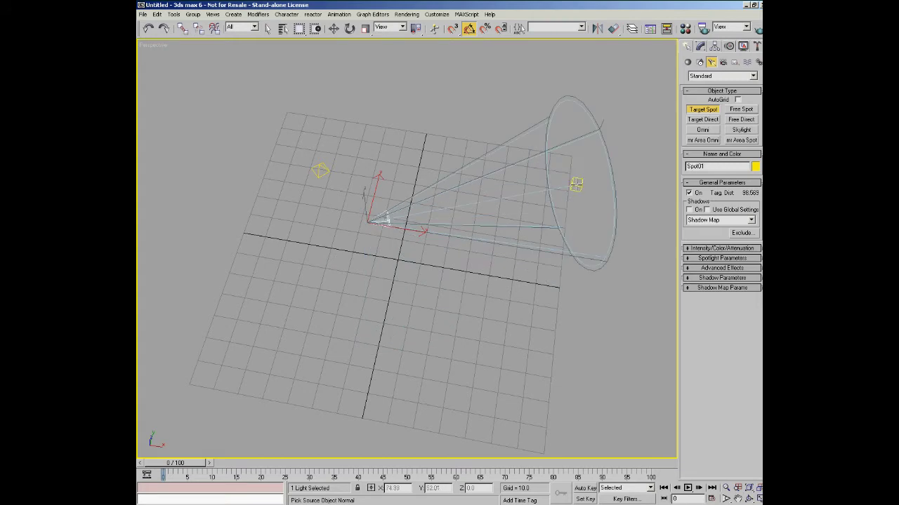
{"action": "left_click", "coordinate": [703, 119]}
{"action": "left_click_drag", "start_coordinate": [344, 270], "coordinate": [503, 339]}
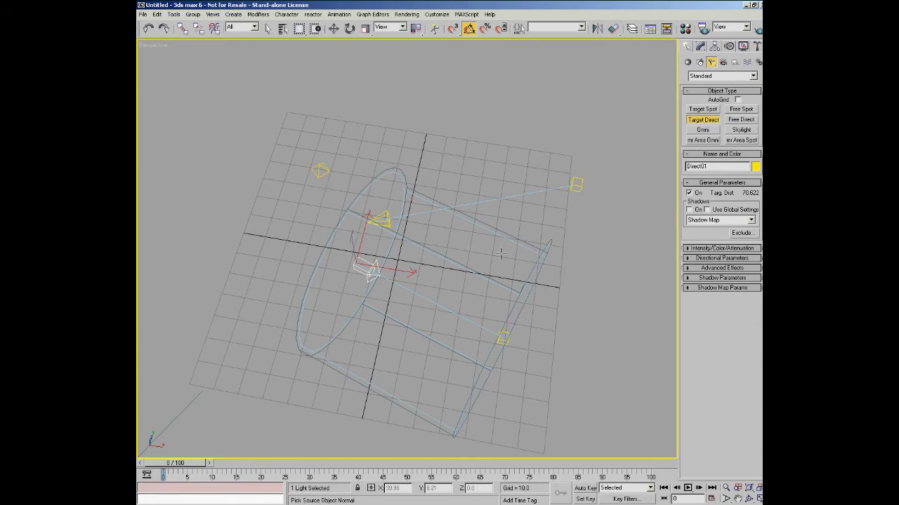
{"action": "left_click", "coordinate": [333, 28]}
- Select Direct01, Spot01 and Omni01 in turn to inspect them, and briefly try Skylight
{"action": "left_click", "coordinate": [367, 267]}
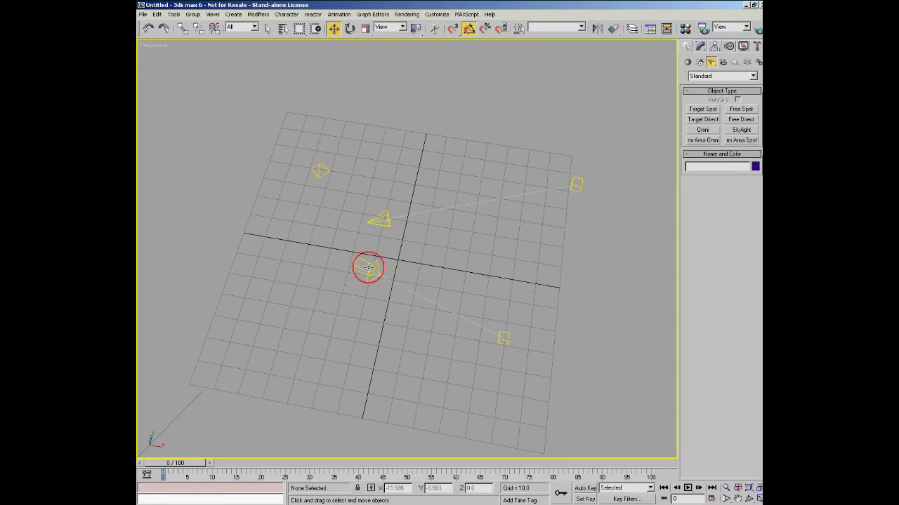
{"action": "left_click", "coordinate": [375, 265]}
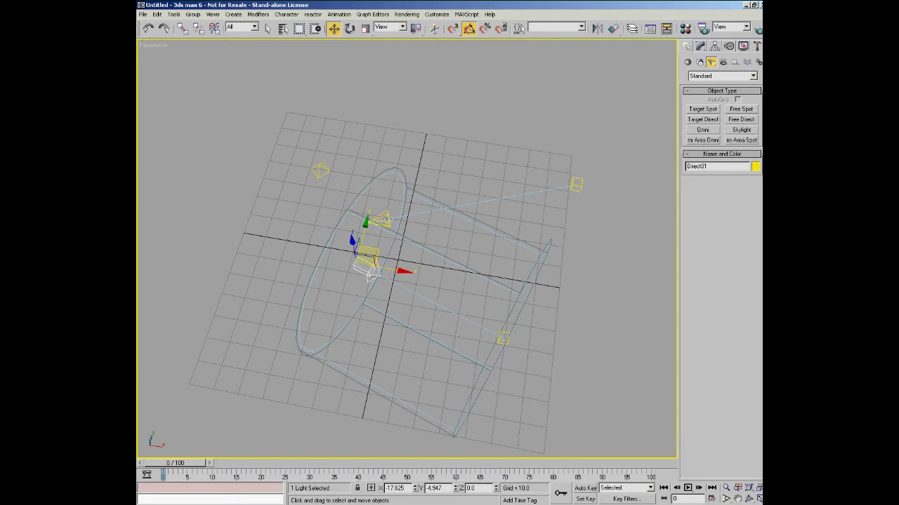
{"action": "left_click", "coordinate": [385, 215]}
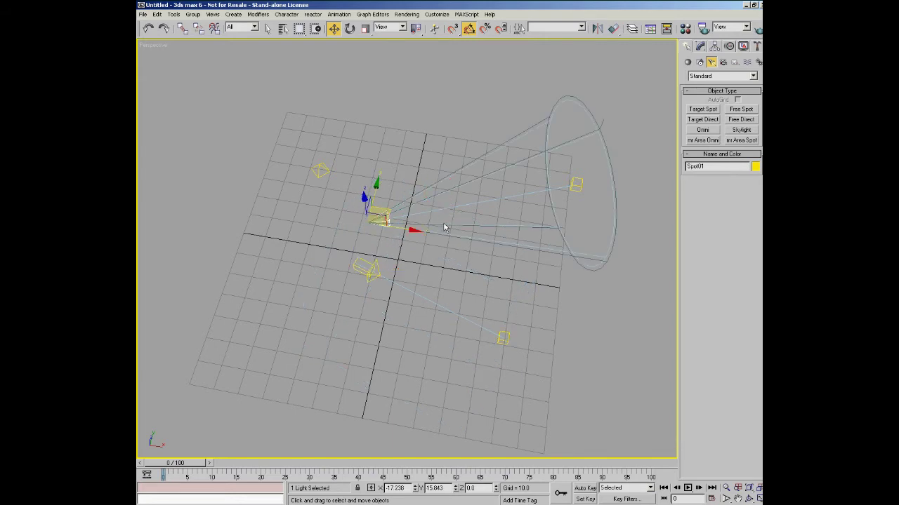
{"action": "left_click", "coordinate": [321, 171]}
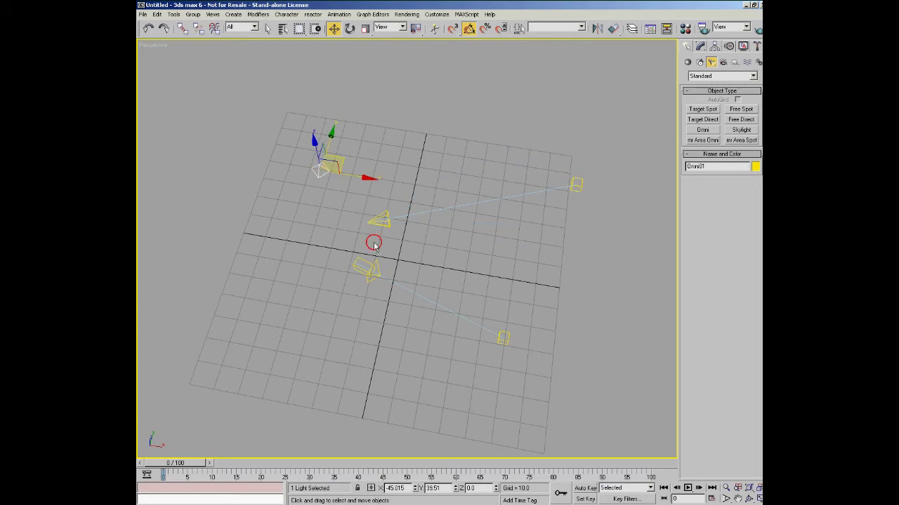
{"action": "left_click", "coordinate": [742, 131]}
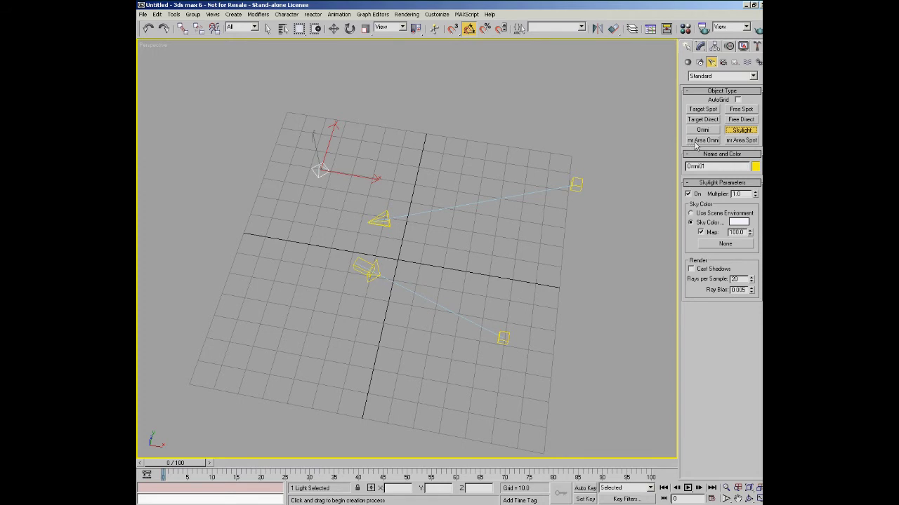
{"action": "left_click", "coordinate": [333, 28]}
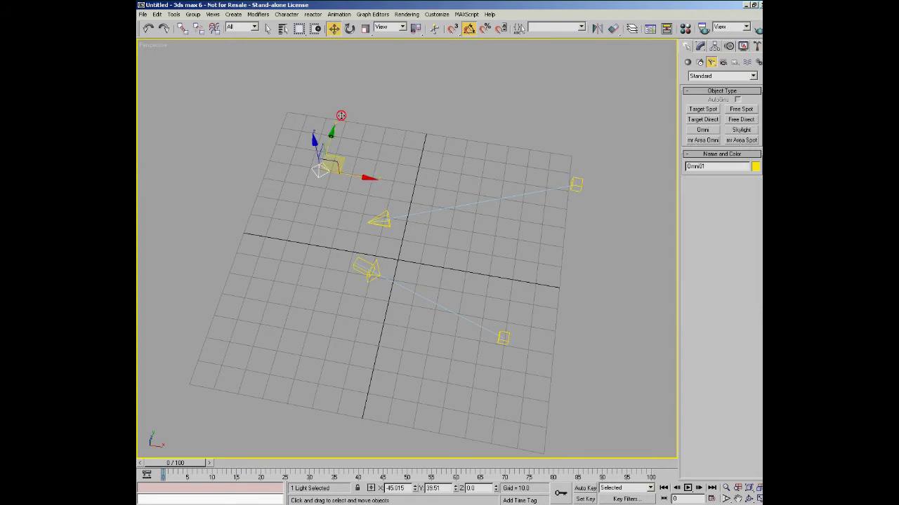
- Window-select all the lights and their targets and delete them
{"action": "left_click", "coordinate": [340, 116]}
{"action": "left_click_drag", "start_coordinate": [288, 105], "coordinate": [594, 360]}
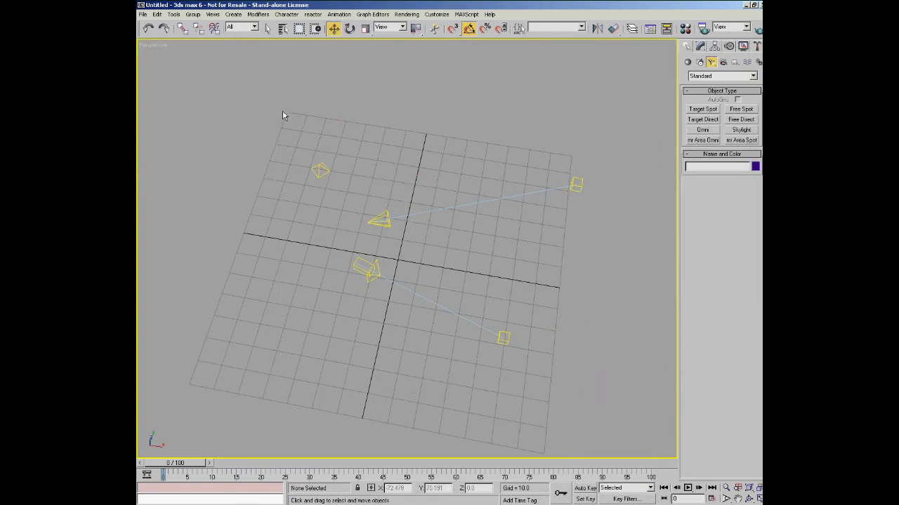
{"action": "left_click_drag", "start_coordinate": [283, 115], "coordinate": [644, 368]}
{"action": "key", "text": "Delete"}
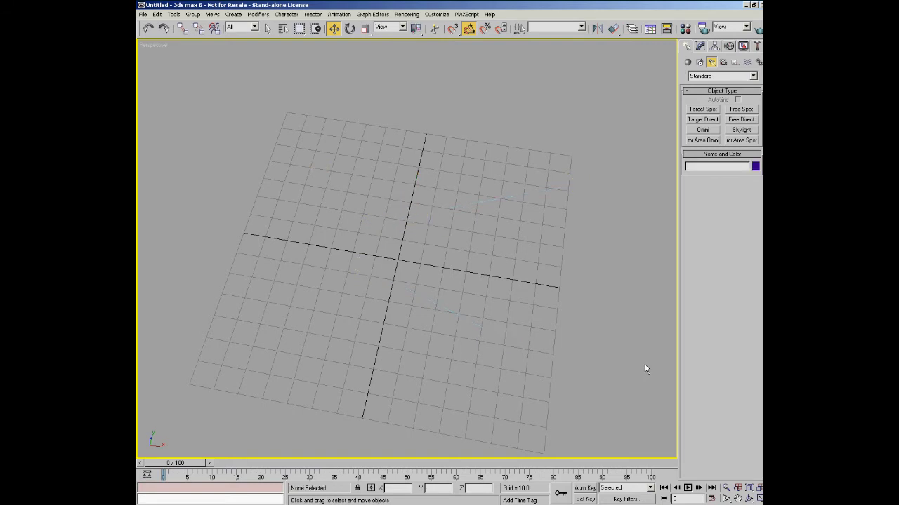
- Show the Cameras category with the Standard camera family kept selected
{"action": "left_click", "coordinate": [724, 61]}
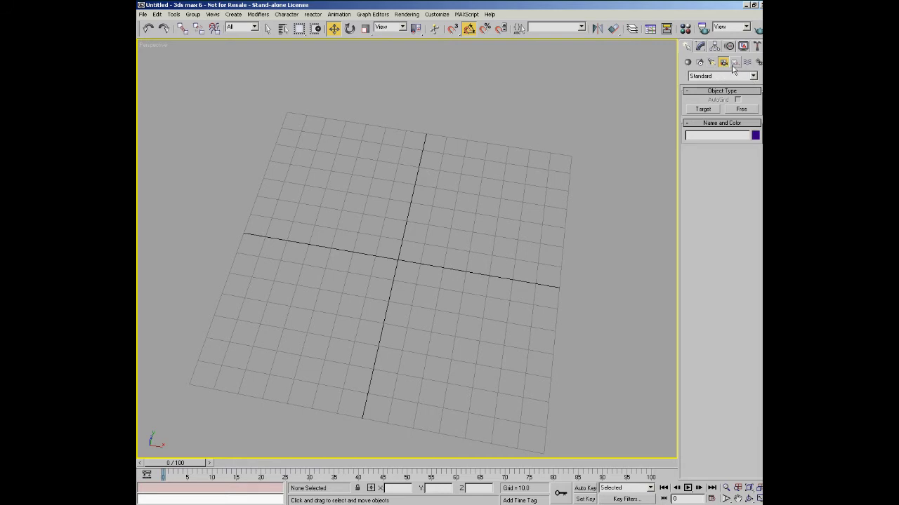
{"action": "left_click", "coordinate": [752, 77]}
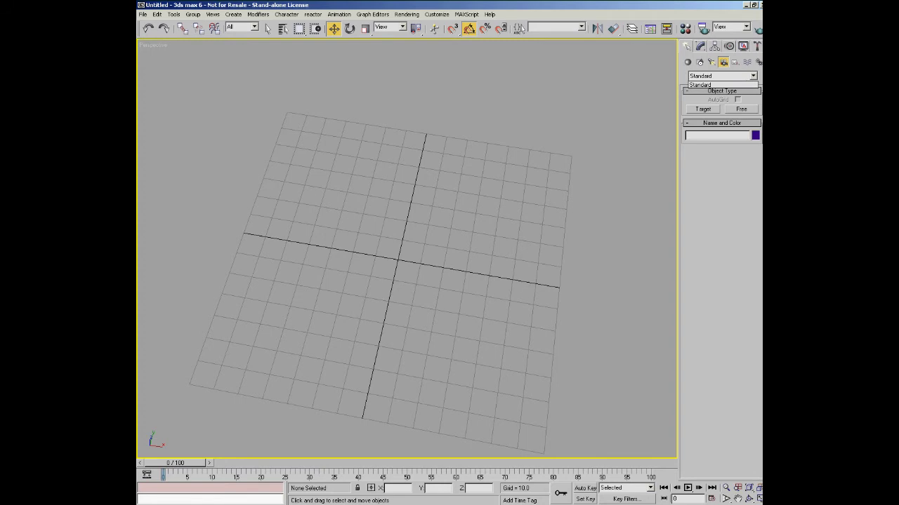
{"action": "left_click", "coordinate": [741, 83]}
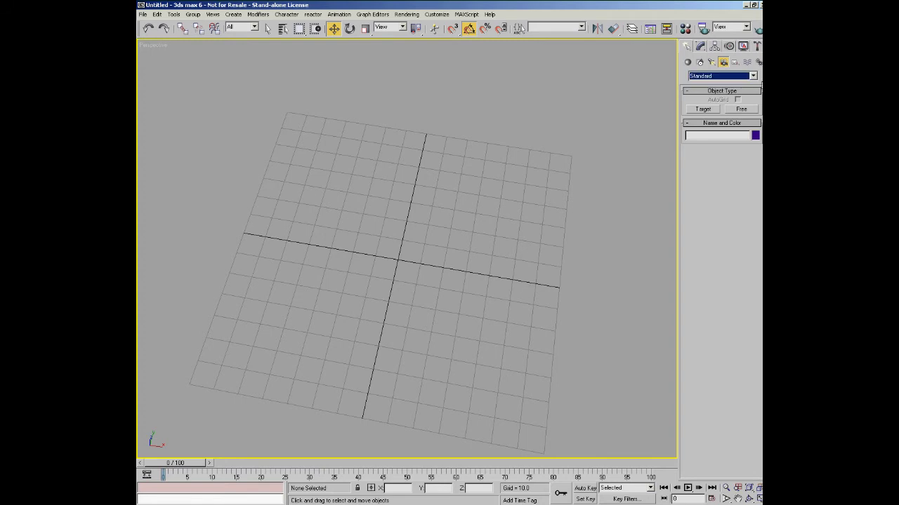
{"action": "left_click", "coordinate": [753, 76]}
{"action": "left_click", "coordinate": [742, 84]}
{"action": "left_click", "coordinate": [703, 109]}
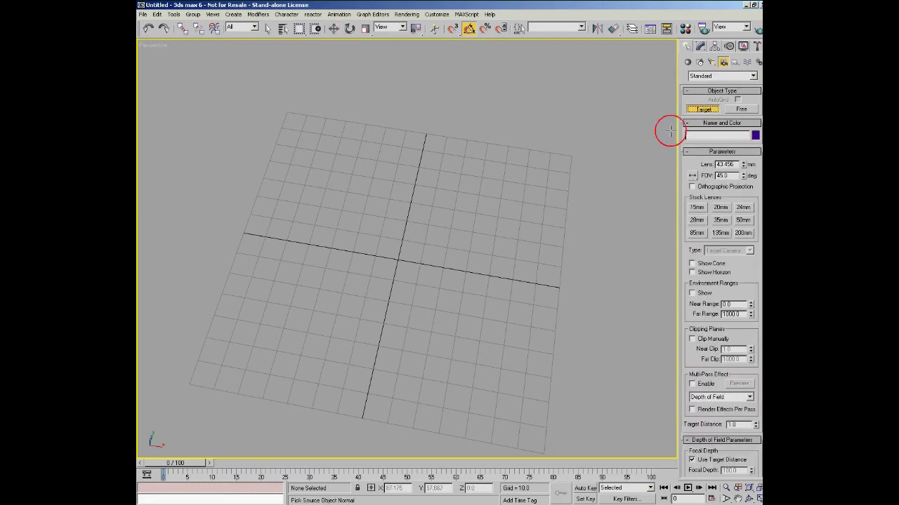
{"action": "left_click_drag", "start_coordinate": [321, 215], "coordinate": [539, 158]}
{"action": "left_click", "coordinate": [741, 109]}
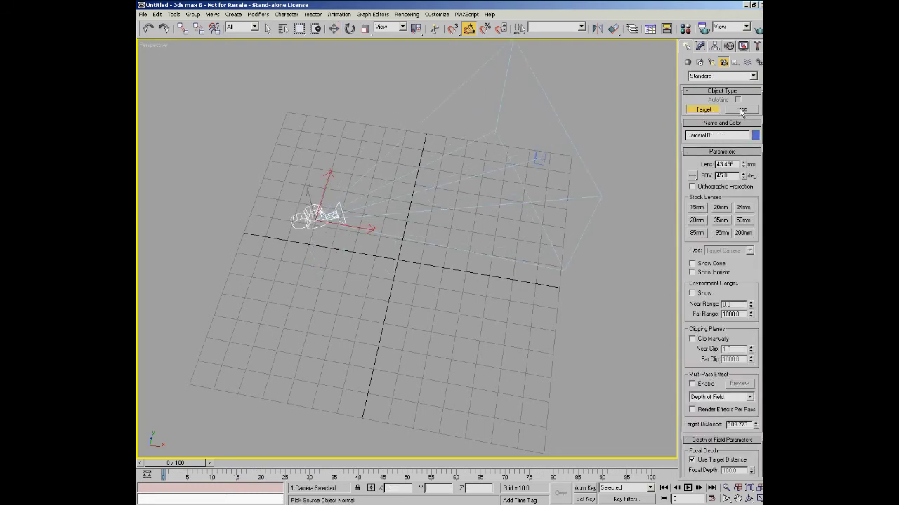
{"action": "left_click_drag", "start_coordinate": [323, 284], "coordinate": [355, 266]}
{"action": "left_click", "coordinate": [349, 28]}
{"action": "left_click", "coordinate": [334, 185]}
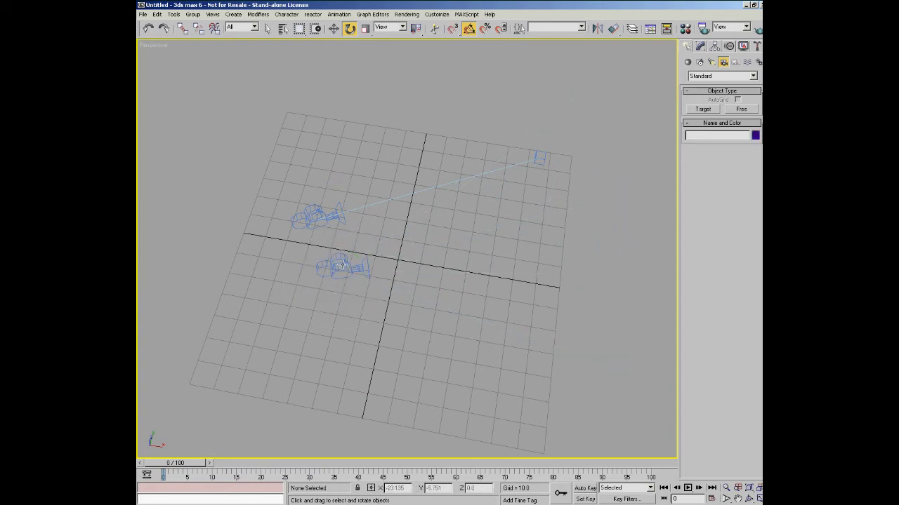
{"action": "left_click", "coordinate": [341, 265]}
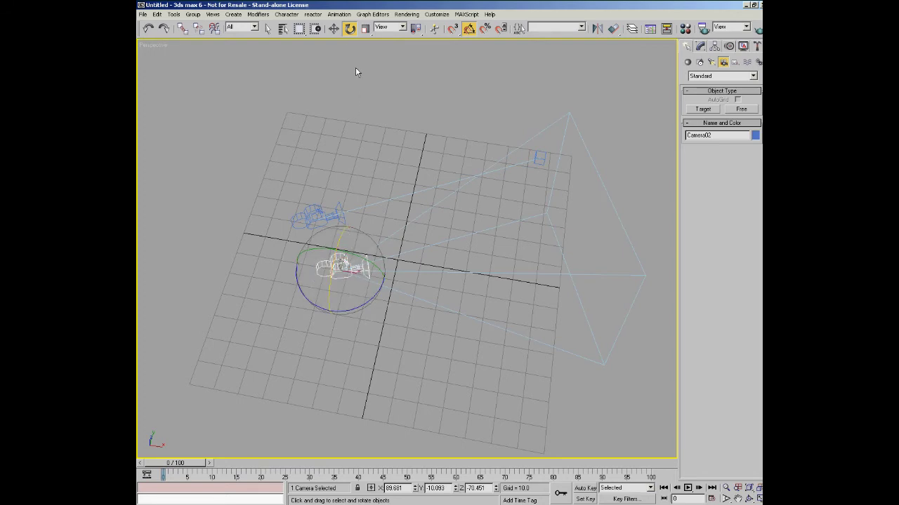
{"action": "left_click", "coordinate": [334, 28]}
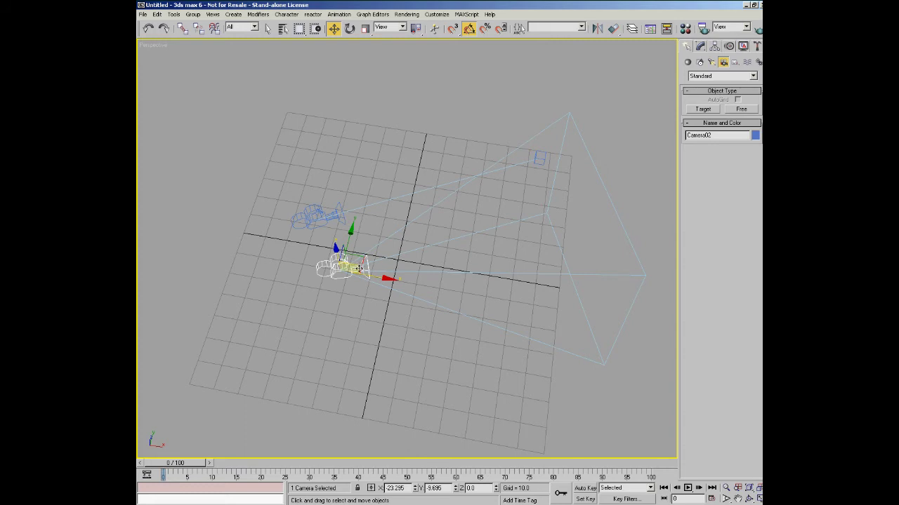
{"action": "left_click_drag", "start_coordinate": [511, 105], "coordinate": [571, 167]}
{"action": "key", "text": "Delete"}
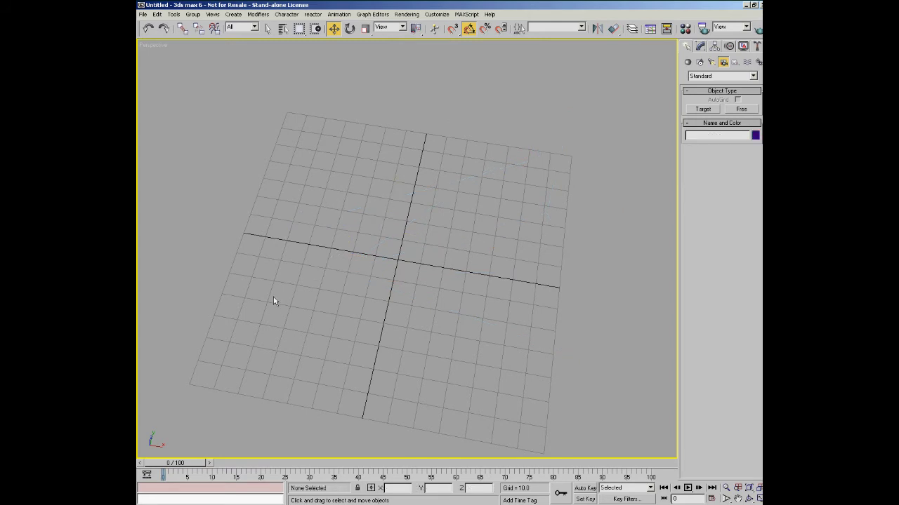
- Switch the Create panel to the Helpers category
{"action": "left_click", "coordinate": [734, 63]}
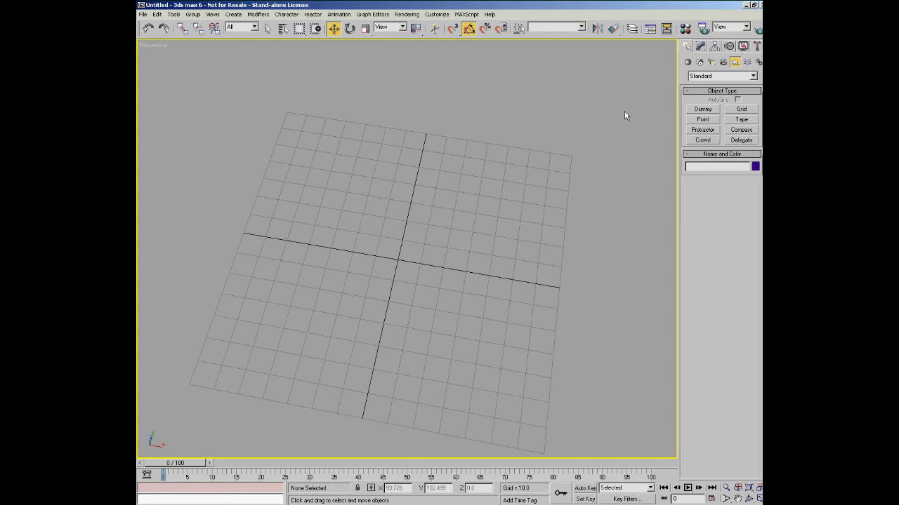
{"action": "left_click", "coordinate": [688, 62]}
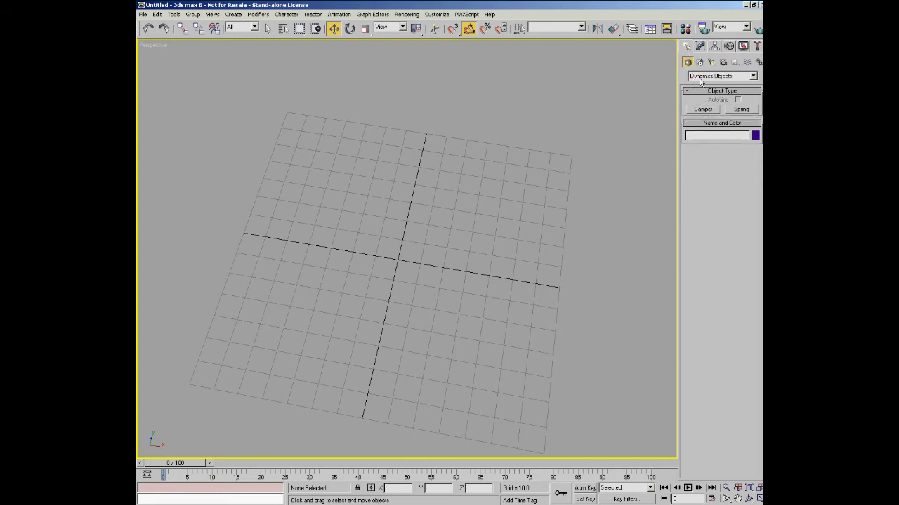
{"action": "left_click", "coordinate": [753, 75]}
{"action": "left_click", "coordinate": [734, 83]}
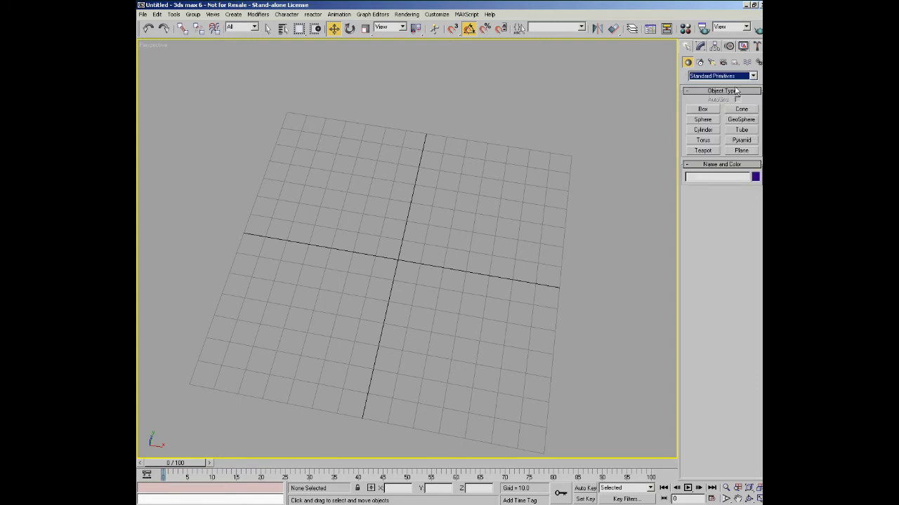
{"action": "left_click", "coordinate": [703, 150]}
{"action": "left_click_drag", "start_coordinate": [341, 370], "coordinate": [354, 380]}
{"action": "left_click_drag", "start_coordinate": [325, 303], "coordinate": [334, 311]}
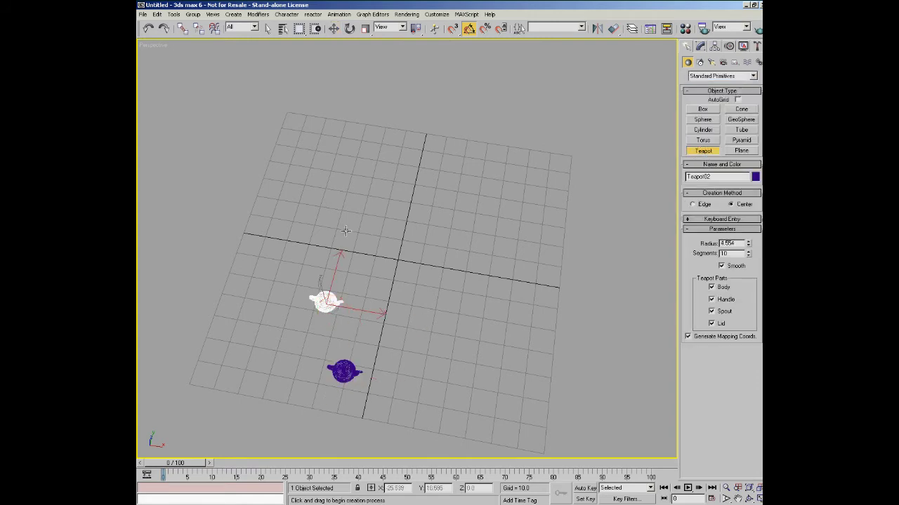
{"action": "left_click_drag", "start_coordinate": [345, 225], "coordinate": [355, 233]}
{"action": "left_click_drag", "start_coordinate": [412, 201], "coordinate": [421, 208]}
{"action": "left_click_drag", "start_coordinate": [476, 203], "coordinate": [477, 215]}
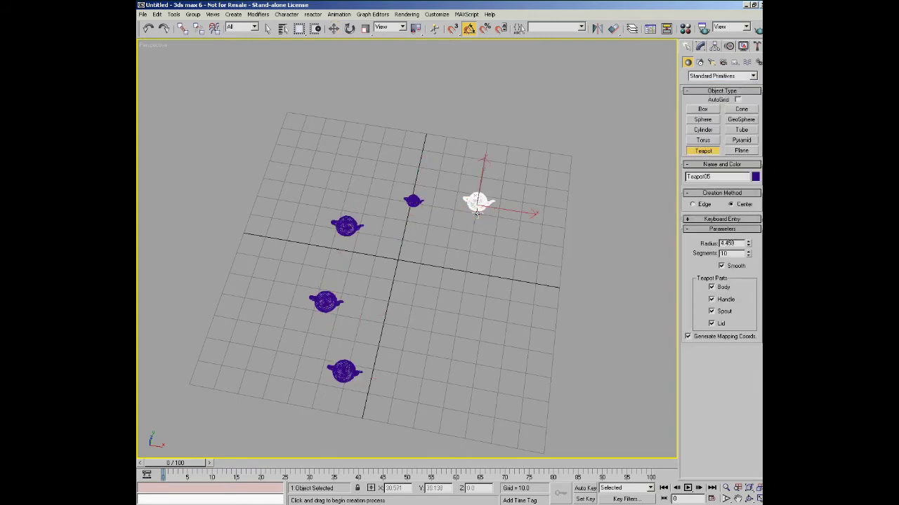
{"action": "left_click", "coordinate": [735, 61]}
{"action": "left_click", "coordinate": [703, 119]}
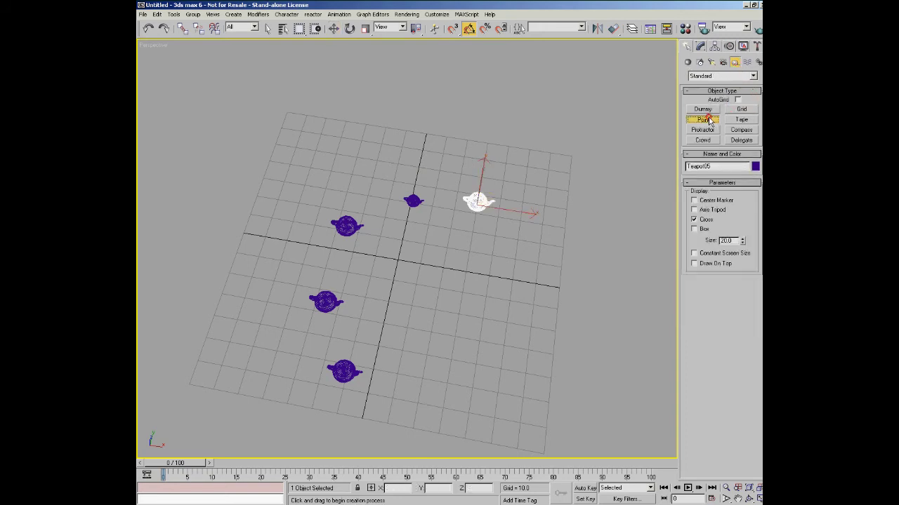
{"action": "left_click", "coordinate": [450, 301]}
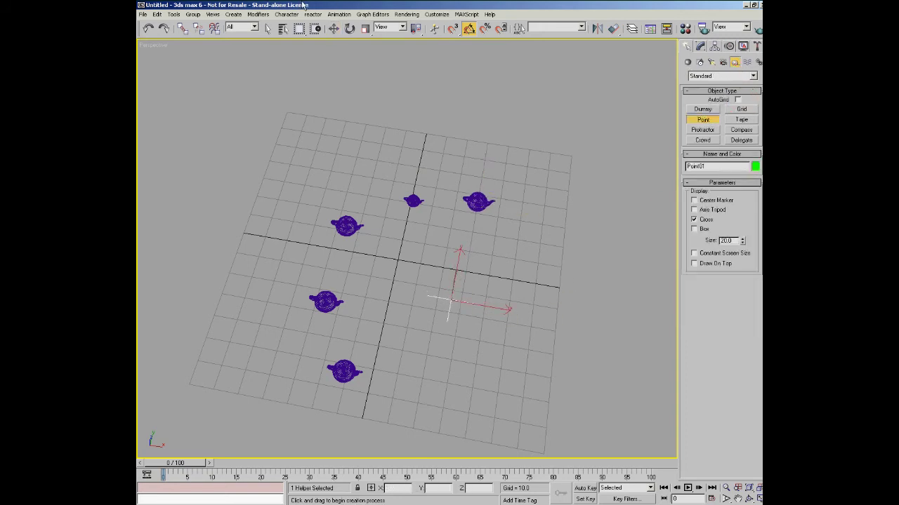
{"action": "key", "text": "w"}
{"action": "left_click", "coordinate": [489, 288]}
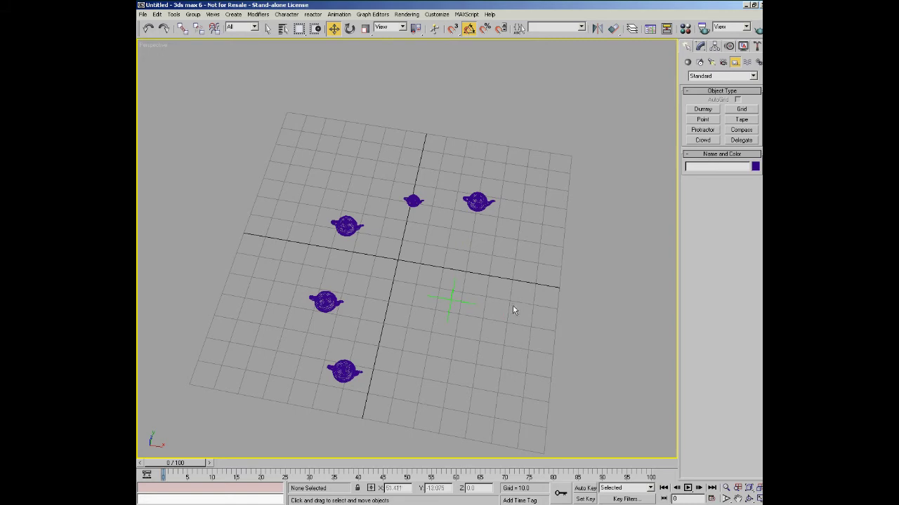
{"action": "middle_click_drag", "start_coordinate": [513, 309], "coordinate": [483, 313], "text": "alt"}
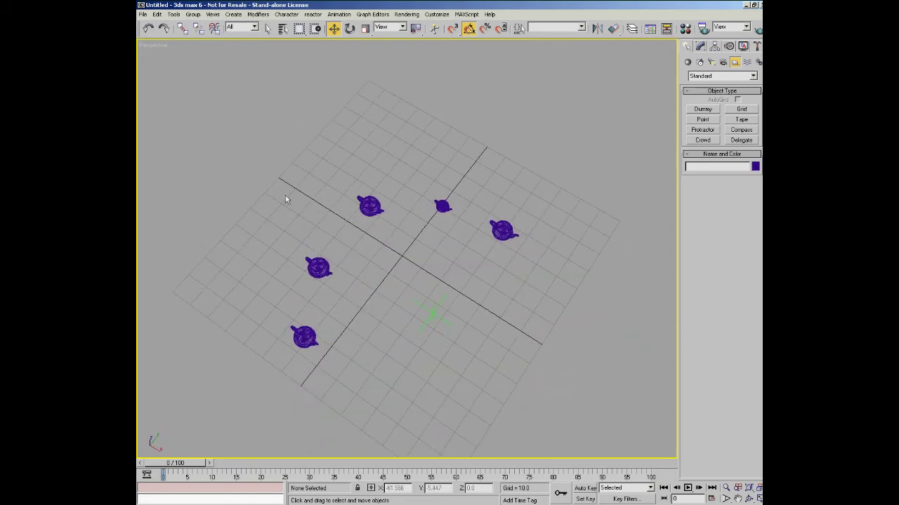
{"action": "left_click_drag", "start_coordinate": [276, 158], "coordinate": [357, 330]}
{"action": "left_click_drag", "start_coordinate": [344, 146], "coordinate": [619, 257]}
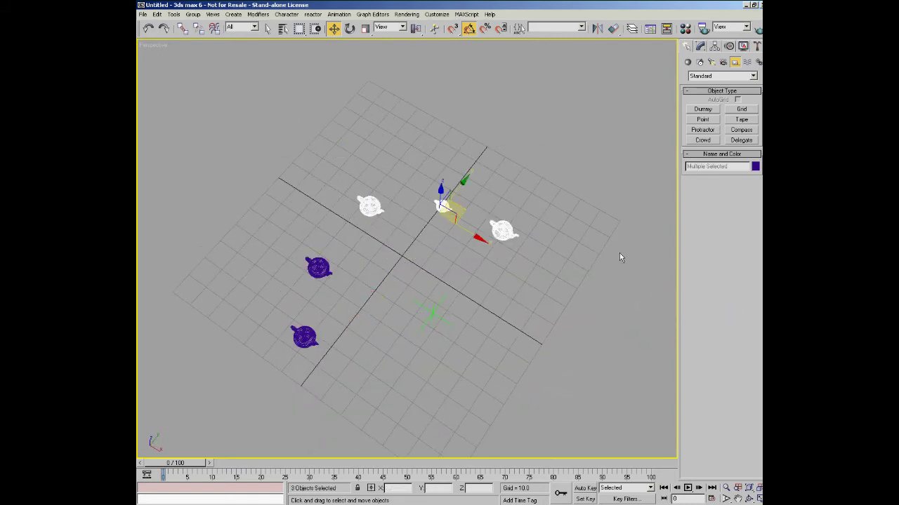
{"action": "left_click", "coordinate": [318, 268], "text": "ctrl"}
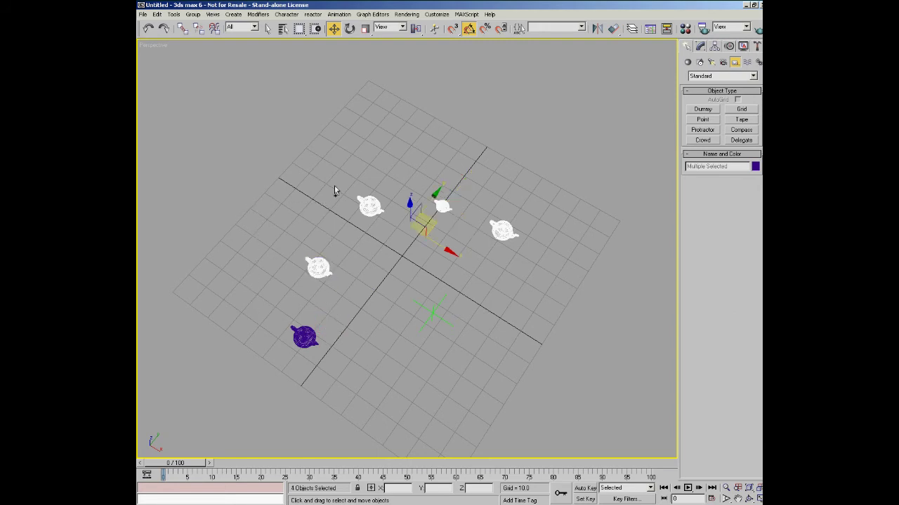
{"action": "left_click", "coordinate": [309, 340], "text": "ctrl"}
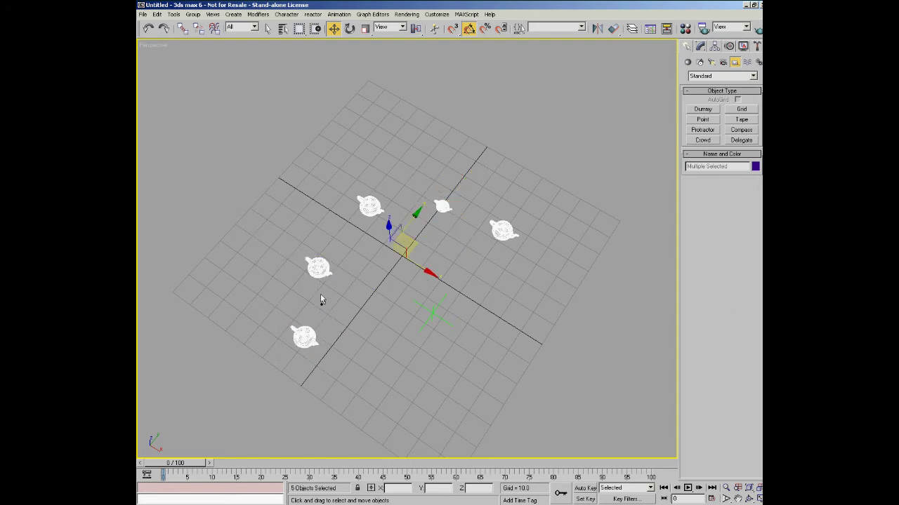
{"action": "left_click", "coordinate": [181, 28]}
{"action": "left_click_drag", "start_coordinate": [441, 210], "coordinate": [433, 312]}
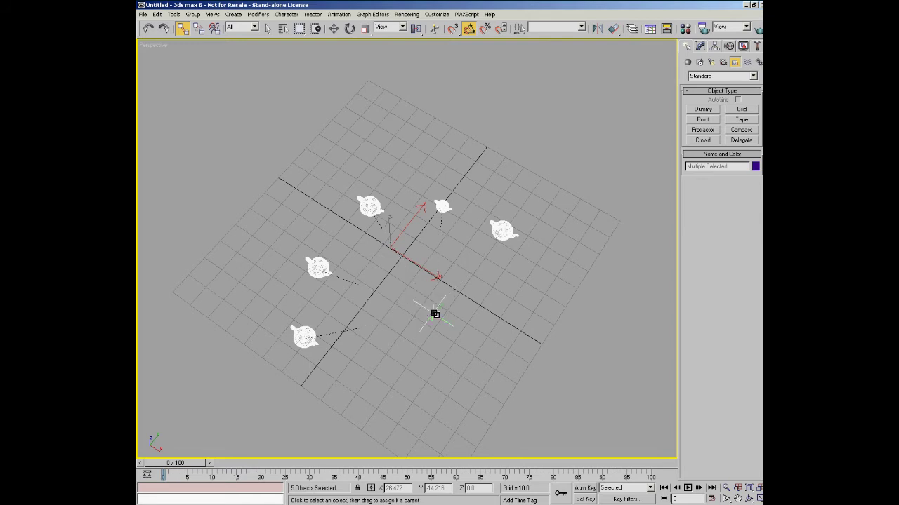
{"action": "left_click", "coordinate": [349, 28]}
{"action": "left_click", "coordinate": [491, 144]}
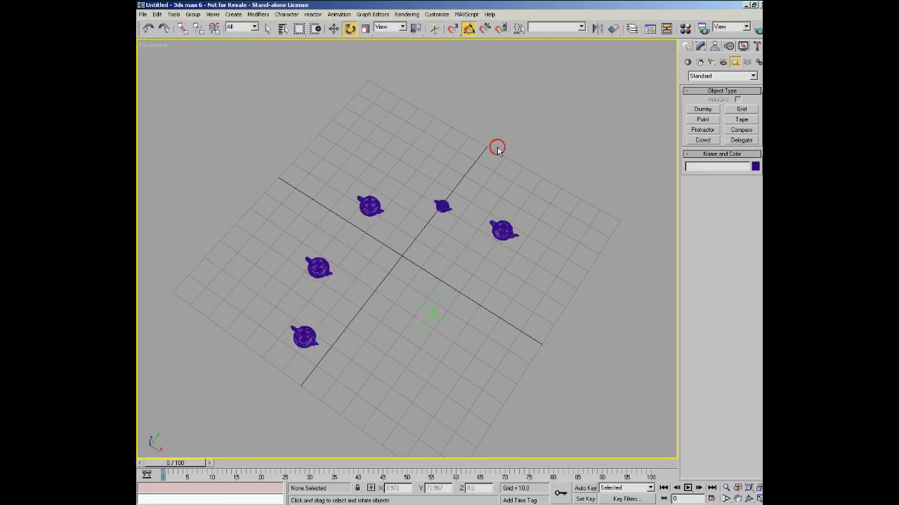
{"action": "left_click", "coordinate": [433, 314]}
{"action": "mouse_move", "coordinate": [438, 335]}
{"action": "left_mouse_down"}
{"action": "mouse_move", "coordinate": [481, 262]}
{"action": "mouse_move", "coordinate": [423, 327]}
{"action": "mouse_move", "coordinate": [451, 299]}
{"action": "mouse_move", "coordinate": [436, 318]}
{"action": "mouse_move", "coordinate": [457, 325]}
{"action": "mouse_move", "coordinate": [431, 329]}
{"action": "left_mouse_up"}
{"action": "left_click", "coordinate": [334, 28]}
{"action": "left_click_drag", "start_coordinate": [562, 176], "coordinate": [273, 391]}
{"action": "key", "text": "Delete"}
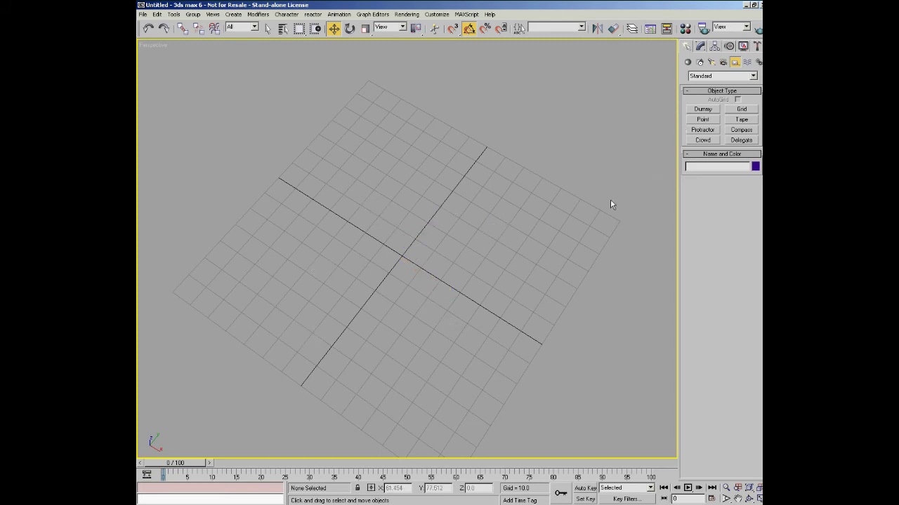
- Create a grid helper at the grid centre and tilt it with Rotate
{"action": "left_click", "coordinate": [747, 112]}
{"action": "left_click_drag", "start_coordinate": [407, 187], "coordinate": [430, 318]}
{"action": "left_click", "coordinate": [349, 28]}
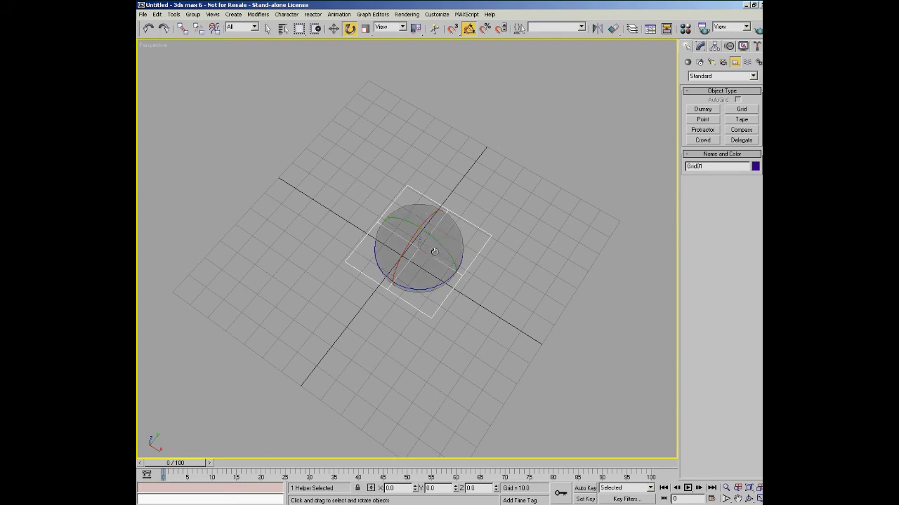
{"action": "left_click_drag", "start_coordinate": [452, 249], "coordinate": [412, 208]}
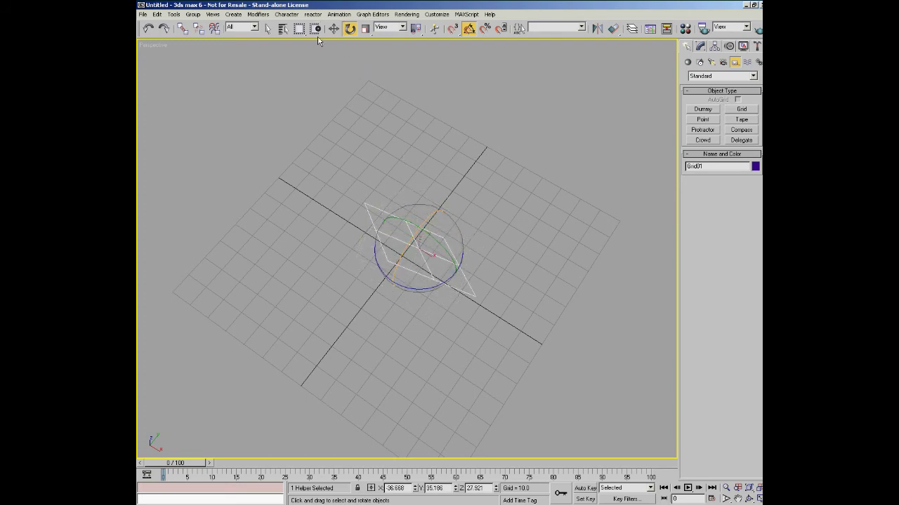
- Set the reference coordinate system to Pick and choose Grid01
{"action": "left_click", "coordinate": [393, 27]}
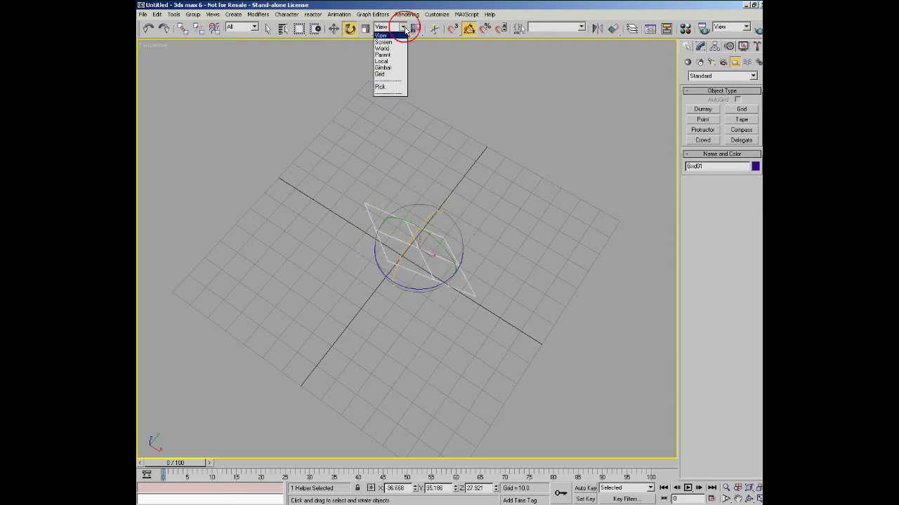
{"action": "left_click", "coordinate": [396, 91]}
{"action": "left_click", "coordinate": [416, 239]}
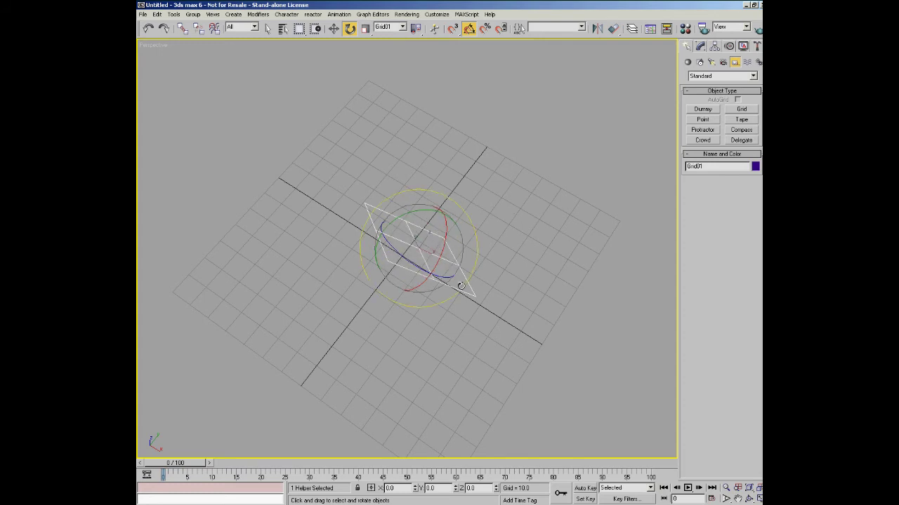
- Draw a cube-shaped box, Box01, beside the grid helper
{"action": "left_click", "coordinate": [688, 62]}
{"action": "left_click", "coordinate": [702, 109]}
{"action": "left_click_drag", "start_coordinate": [507, 167], "coordinate": [512, 226]}
{"action": "left_click", "coordinate": [518, 151]}
{"action": "left_click", "coordinate": [349, 28]}
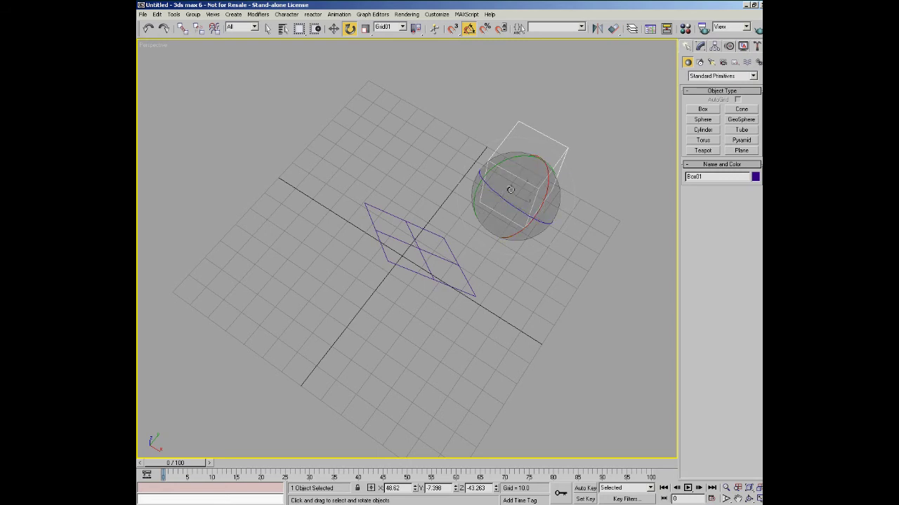
- Rotate the box, then move it along Grid01's axes using the Pick reference coordinate system
{"action": "left_click_drag", "start_coordinate": [523, 210], "coordinate": [528, 182]}
{"action": "key", "text": "w"}
{"action": "left_click", "coordinate": [402, 27]}
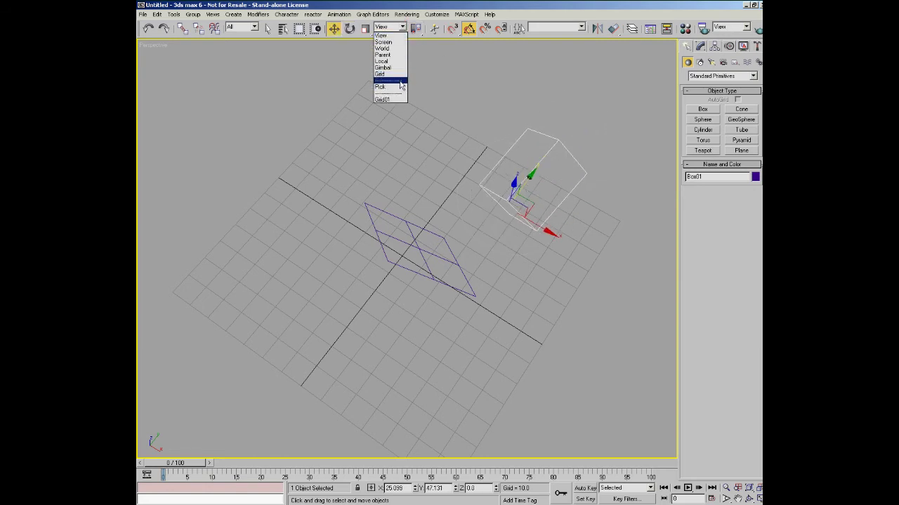
{"action": "left_click", "coordinate": [388, 100]}
{"action": "left_click", "coordinate": [404, 218]}
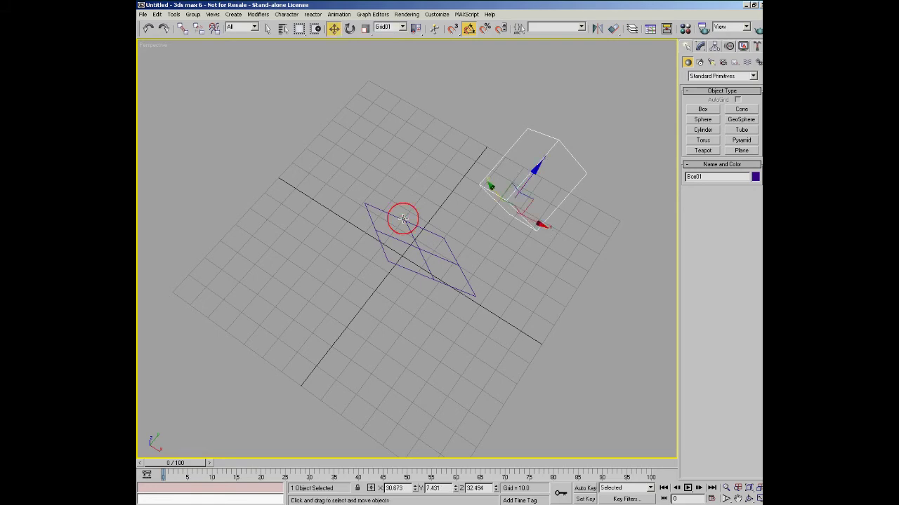
{"action": "left_click_drag", "start_coordinate": [523, 188], "coordinate": [500, 197]}
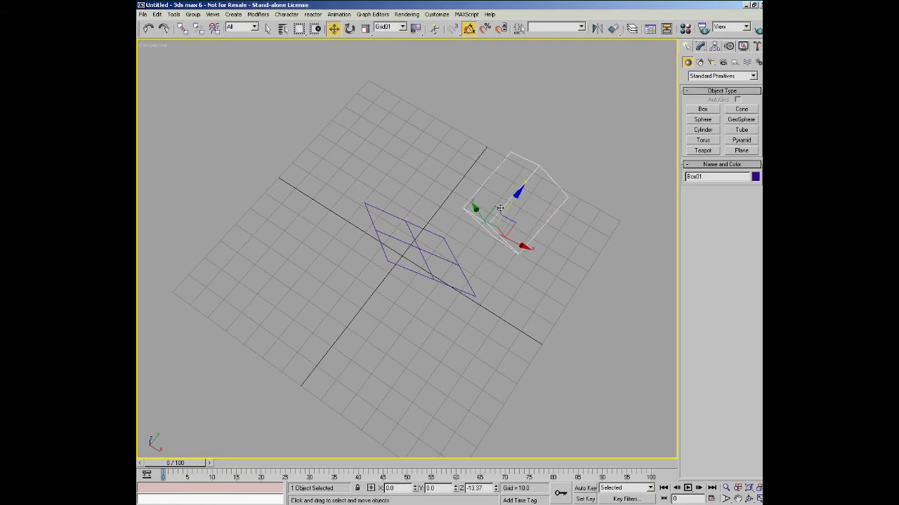
{"action": "middle_click_drag", "start_coordinate": [500, 197], "coordinate": [512, 231], "text": "alt"}
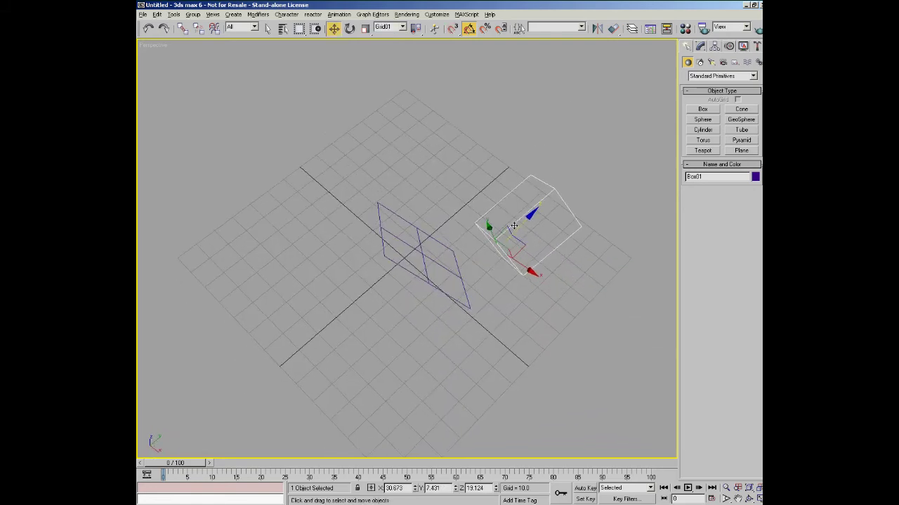
- Set the reference coordinate system back to View and delete both the box and Grid01
{"action": "left_click", "coordinate": [398, 27]}
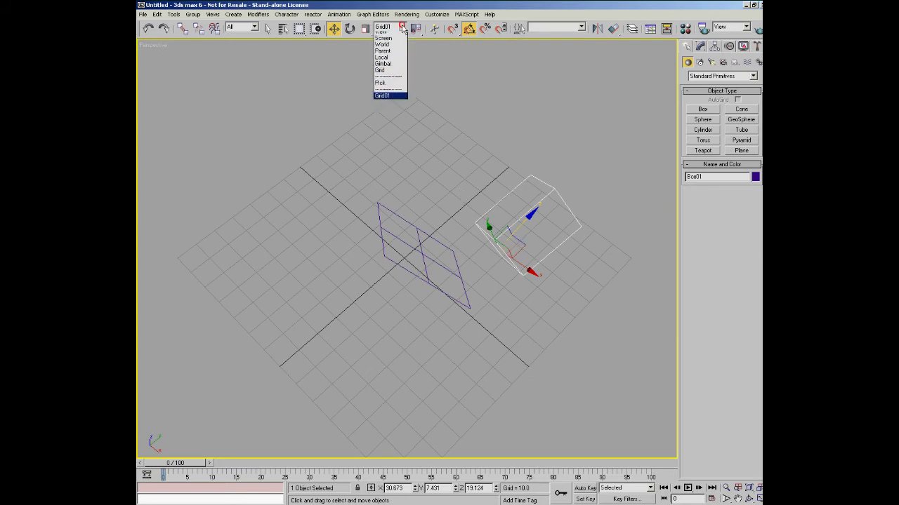
{"action": "left_click", "coordinate": [390, 33]}
{"action": "left_click", "coordinate": [512, 179]}
{"action": "left_click", "coordinate": [519, 295]}
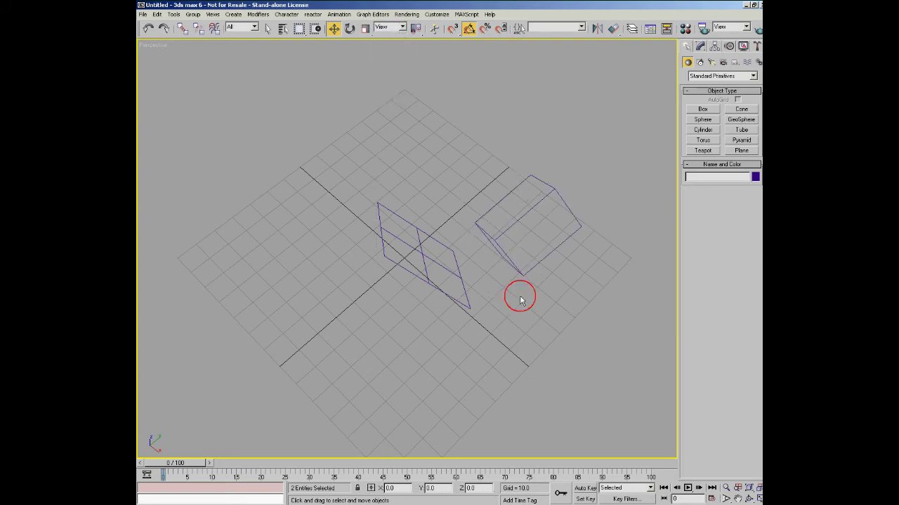
{"action": "key", "text": "ctrl+a"}
{"action": "key", "text": "Delete"}
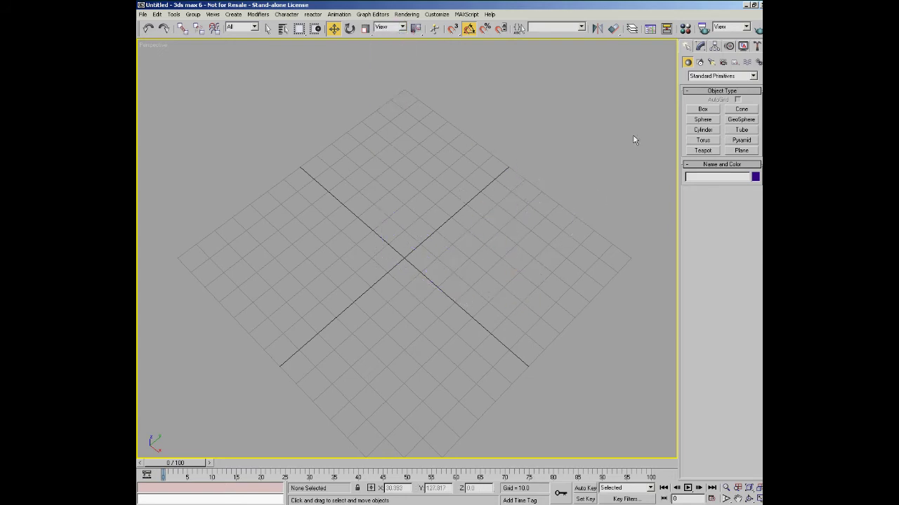
{"action": "left_click", "coordinate": [735, 61]}
{"action": "left_click", "coordinate": [743, 119]}
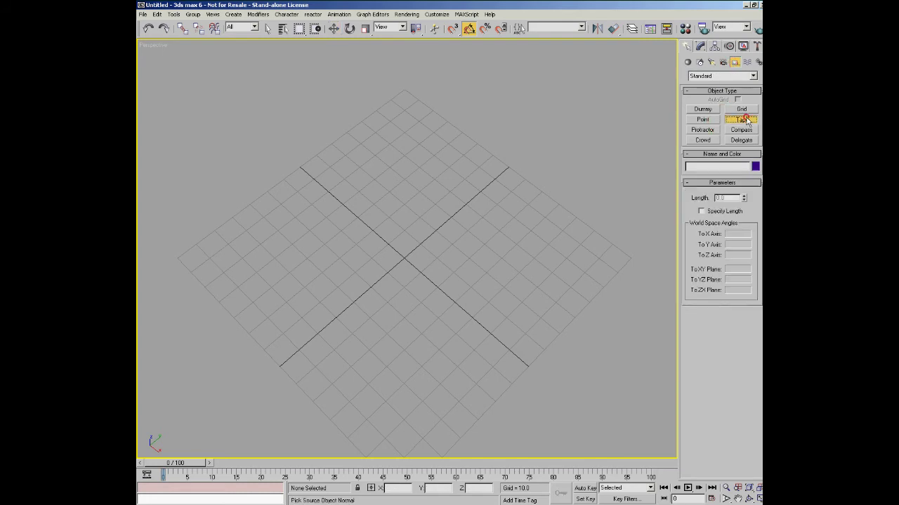
{"action": "left_click_drag", "start_coordinate": [405, 90], "coordinate": [528, 370]}
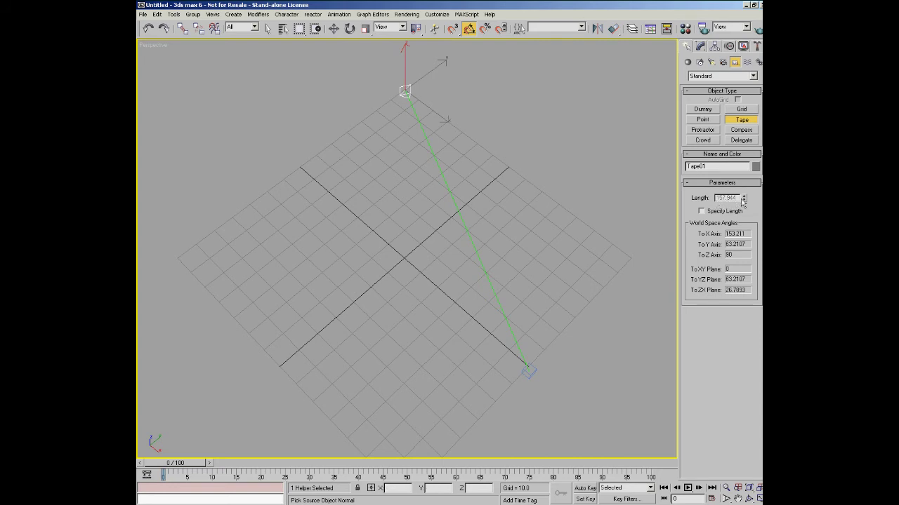
{"action": "left_click", "coordinate": [711, 212]}
{"action": "left_click_drag", "start_coordinate": [746, 200], "coordinate": [761, 142]}
{"action": "left_click_drag", "start_coordinate": [749, 193], "coordinate": [725, 197]}
{"action": "left_click", "coordinate": [706, 212]}
{"action": "left_click", "coordinate": [333, 28]}
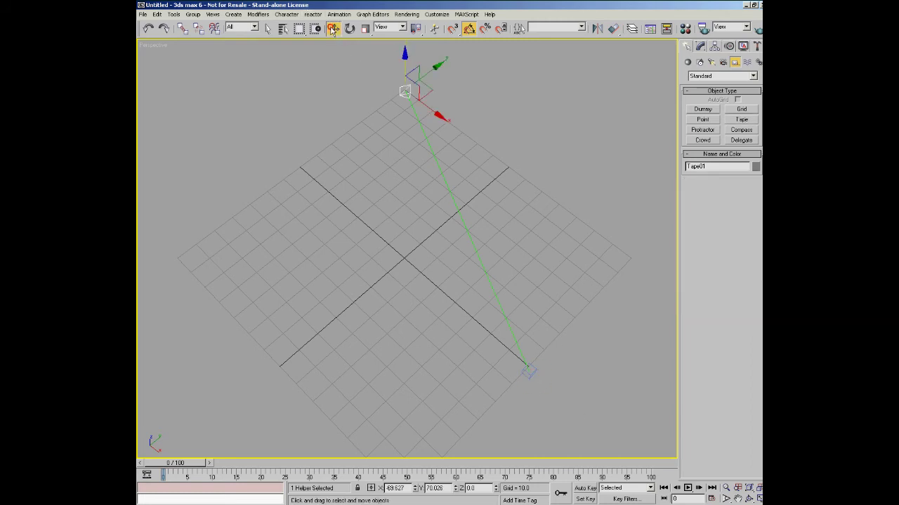
{"action": "left_click", "coordinate": [535, 370]}
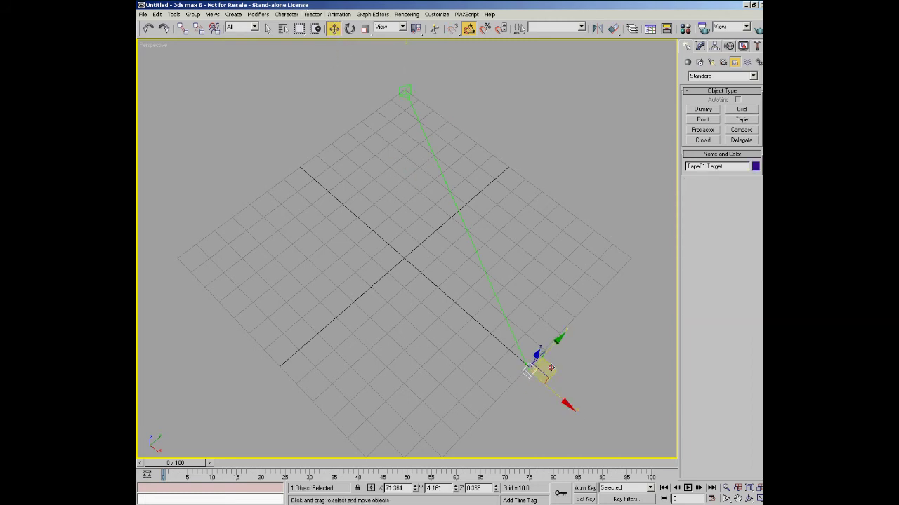
{"action": "left_click_drag", "start_coordinate": [546, 372], "coordinate": [504, 271]}
{"action": "left_click", "coordinate": [700, 46]}
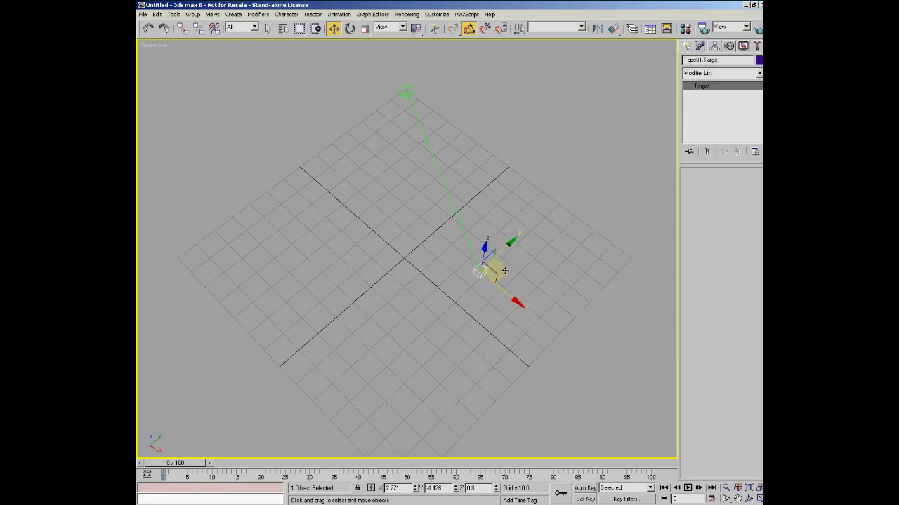
{"action": "left_click", "coordinate": [632, 125]}
{"action": "left_click", "coordinate": [406, 87]}
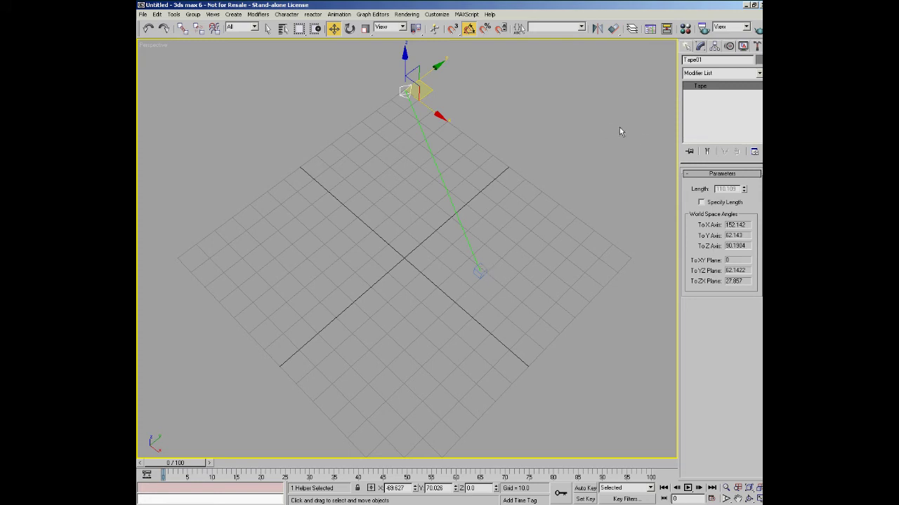
{"action": "left_click", "coordinate": [690, 151]}
{"action": "left_click", "coordinate": [488, 269]}
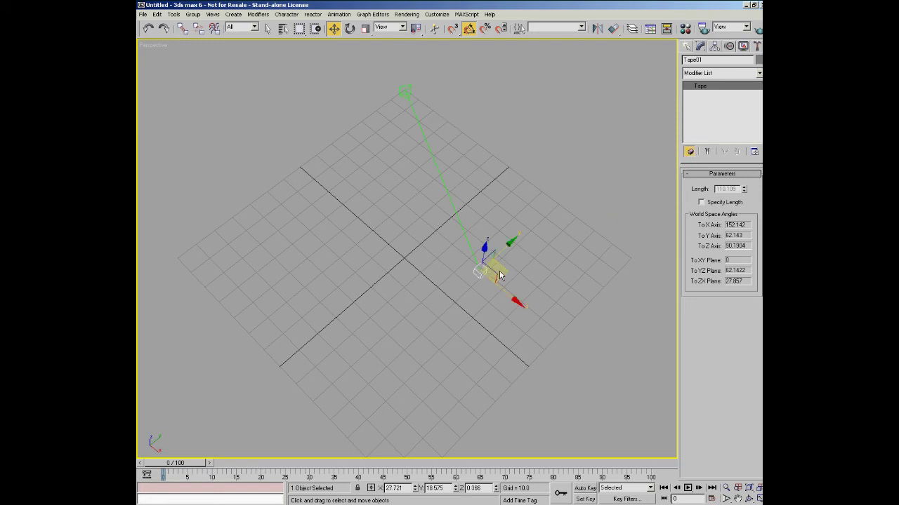
{"action": "left_click_drag", "start_coordinate": [488, 269], "coordinate": [477, 353]}
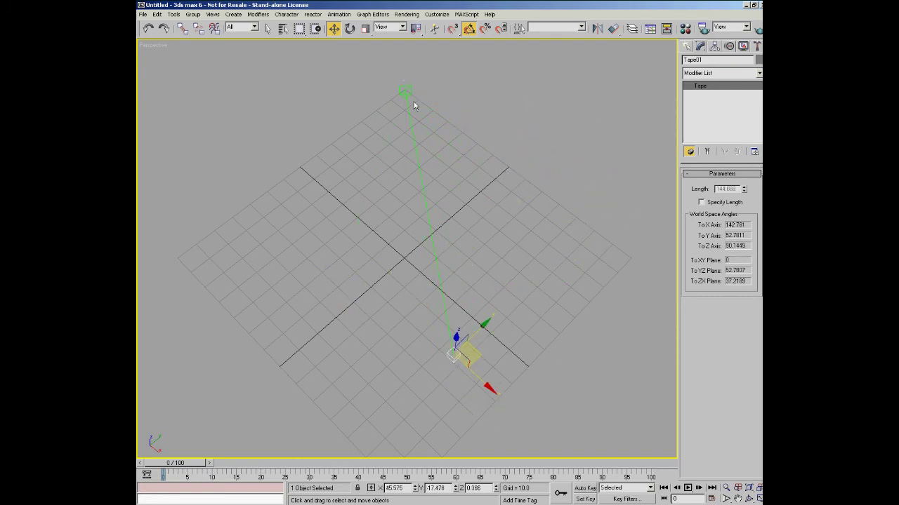
{"action": "left_click_drag", "start_coordinate": [377, 54], "coordinate": [509, 372]}
{"action": "key", "text": "Delete"}
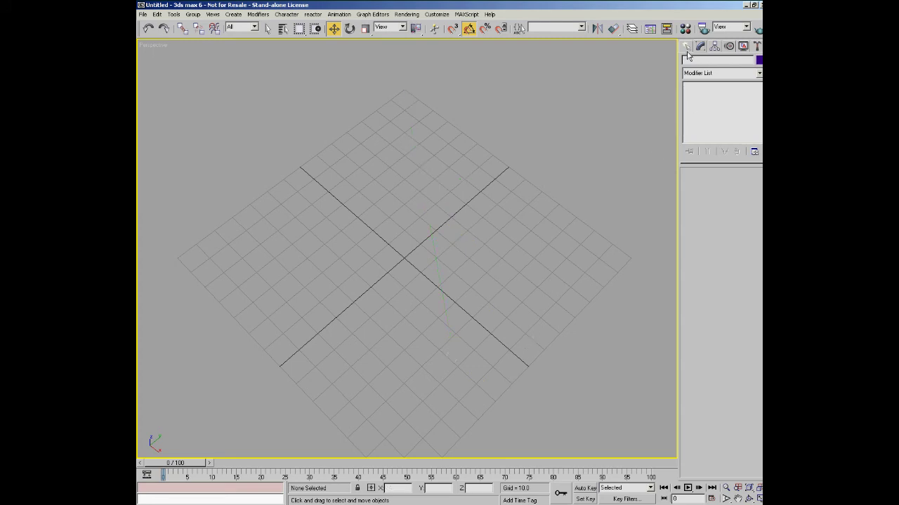
- Switch the Create panel's helper category to Atmospheric Apparatus
{"action": "left_click", "coordinate": [686, 46]}
{"action": "left_click", "coordinate": [753, 76]}
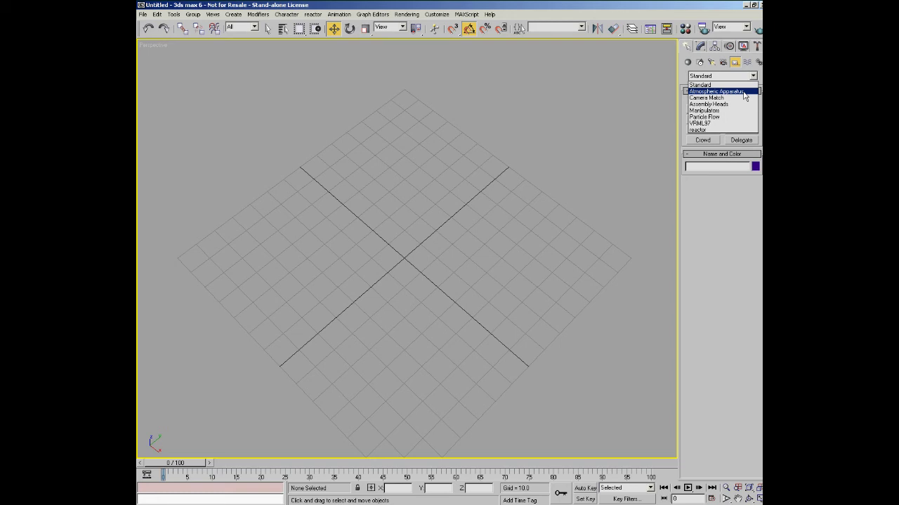
{"action": "left_click", "coordinate": [737, 92]}
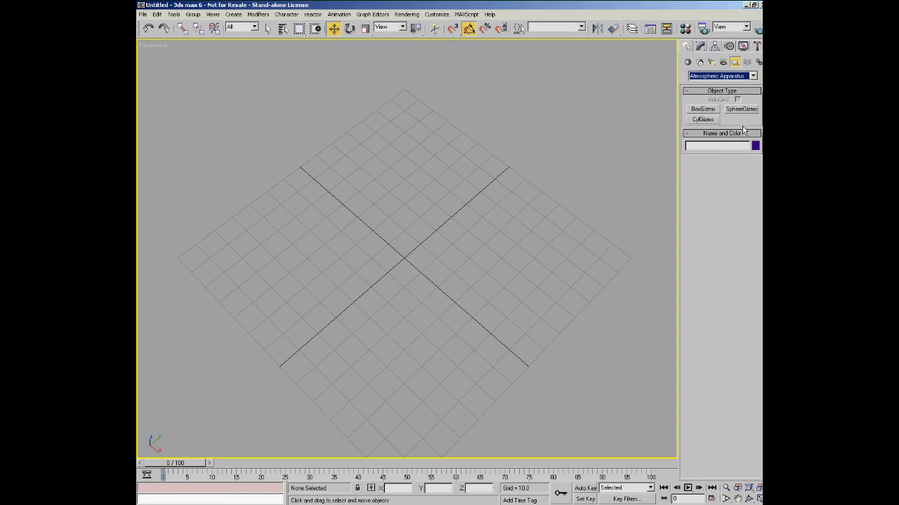
- Change the helper category to Assembly Heads, which offers Luminaire
{"action": "left_click", "coordinate": [753, 75]}
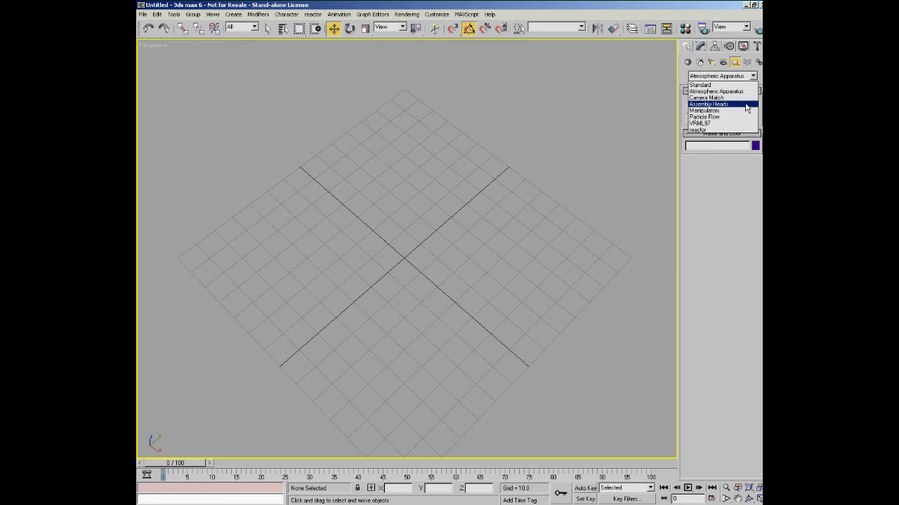
{"action": "left_click", "coordinate": [747, 108]}
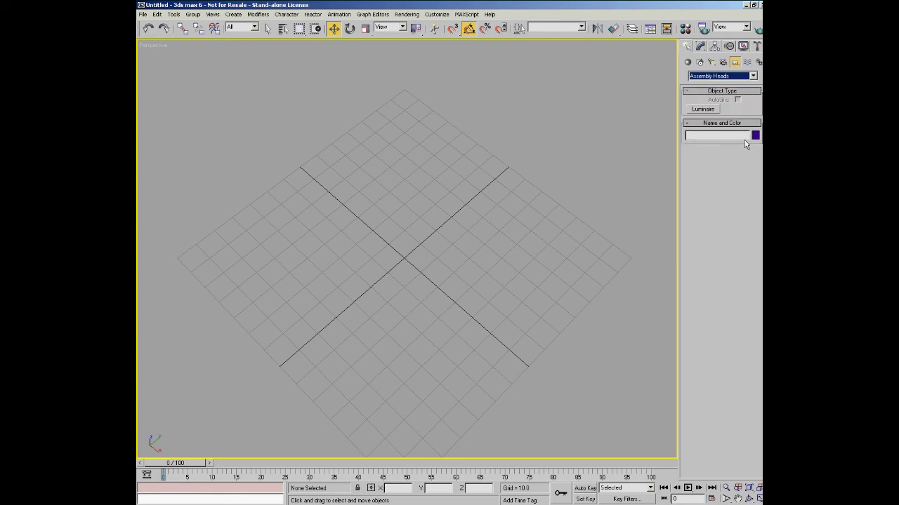
{"action": "left_click", "coordinate": [752, 76]}
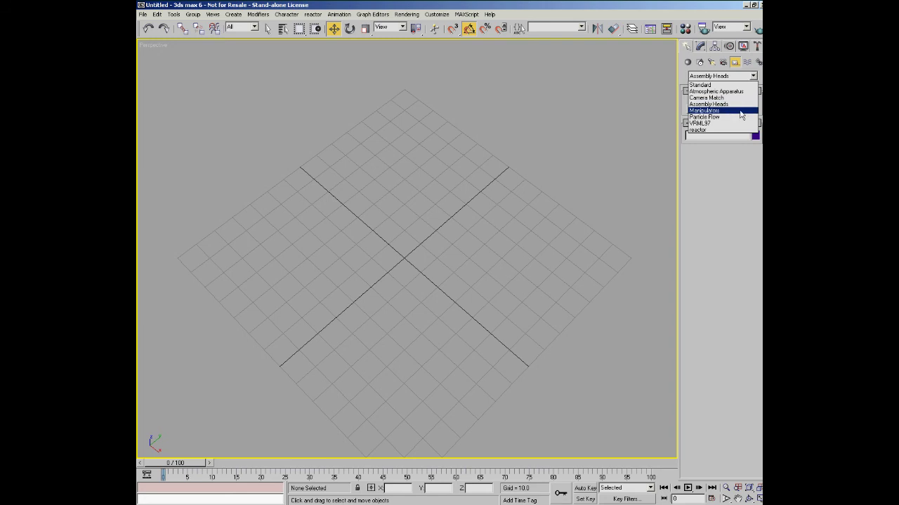
- From the Manipulators helpers, place a Slider and raise its value with Select and Manipulate
{"action": "left_click", "coordinate": [741, 112]}
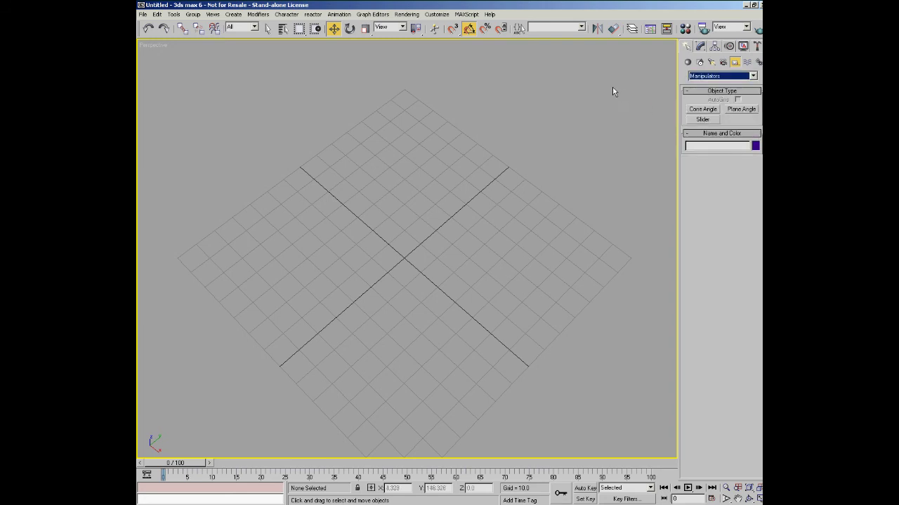
{"action": "left_click", "coordinate": [702, 120]}
{"action": "left_click", "coordinate": [209, 87]}
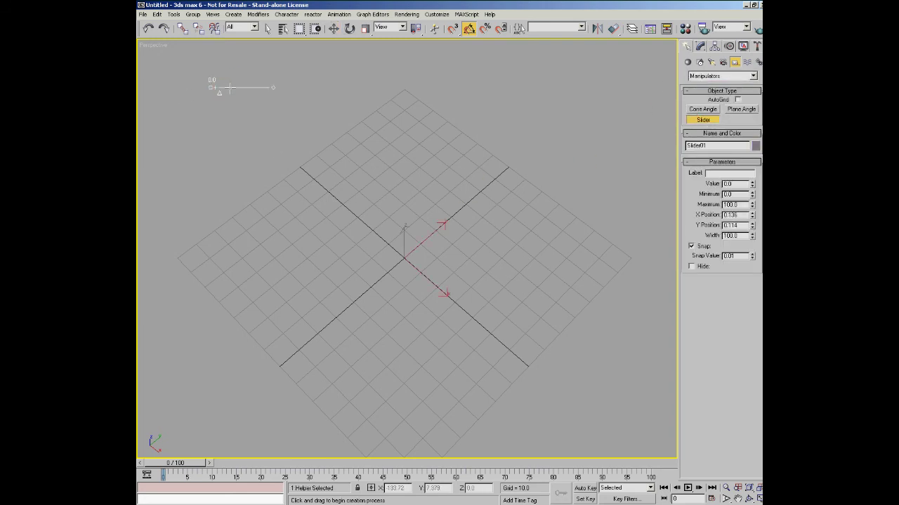
{"action": "left_click", "coordinate": [434, 28]}
{"action": "left_click_drag", "start_coordinate": [218, 92], "coordinate": [246, 102]}
- Select the Slider01 manipulator and delete it
{"action": "left_click", "coordinate": [334, 28]}
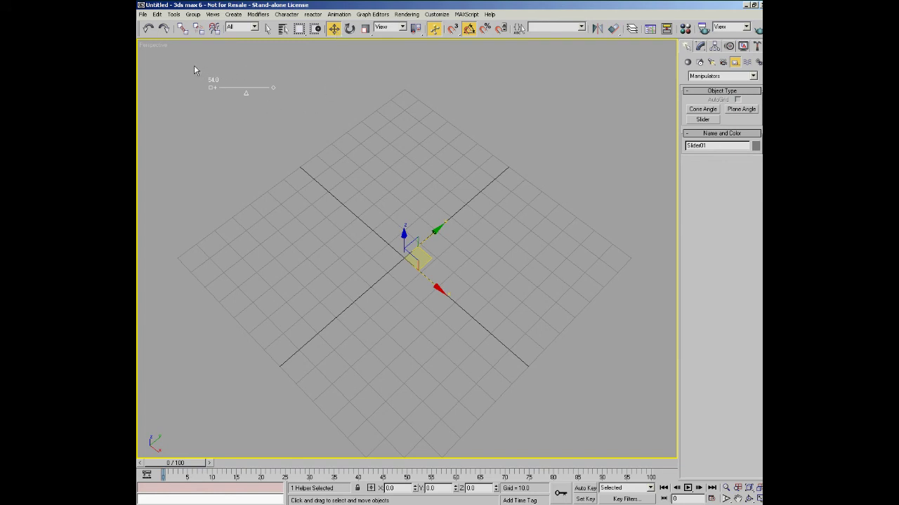
{"action": "left_click_drag", "start_coordinate": [194, 66], "coordinate": [297, 111]}
{"action": "left_click_drag", "start_coordinate": [191, 56], "coordinate": [283, 114]}
{"action": "key", "text": "Delete"}
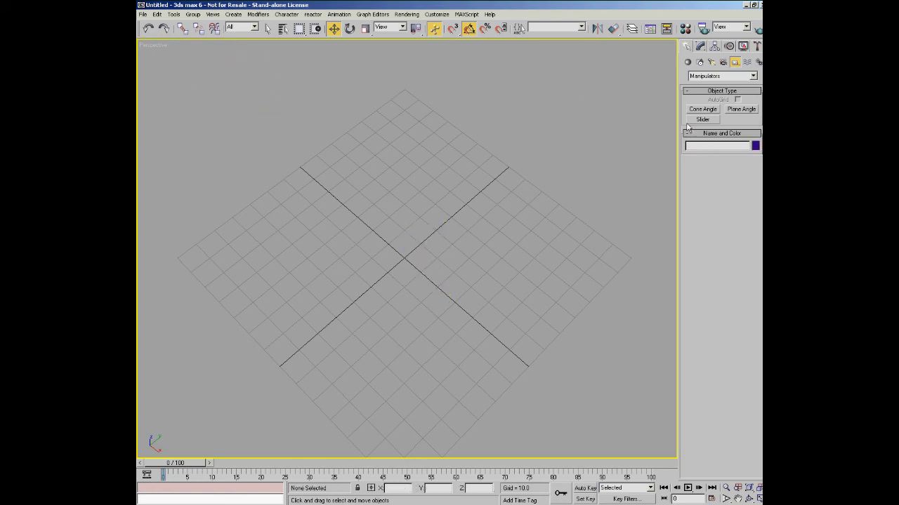
- Change the helper category to Particle Flow, showing SpeedByIcon and Find Target
{"action": "left_click", "coordinate": [753, 76]}
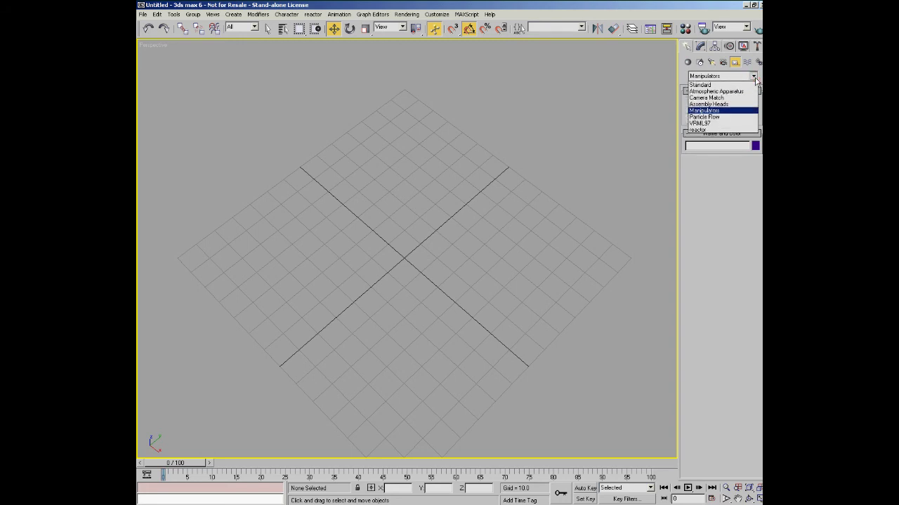
{"action": "left_click", "coordinate": [744, 118]}
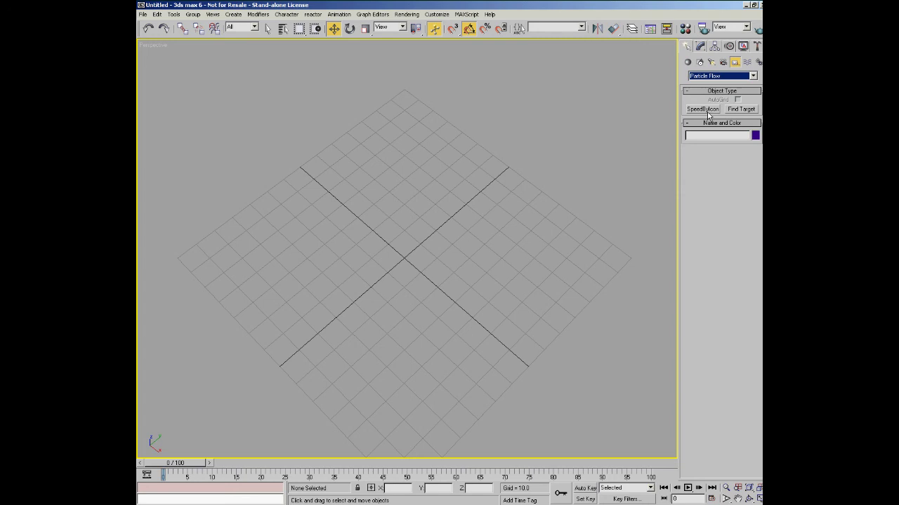
{"action": "left_click", "coordinate": [753, 77]}
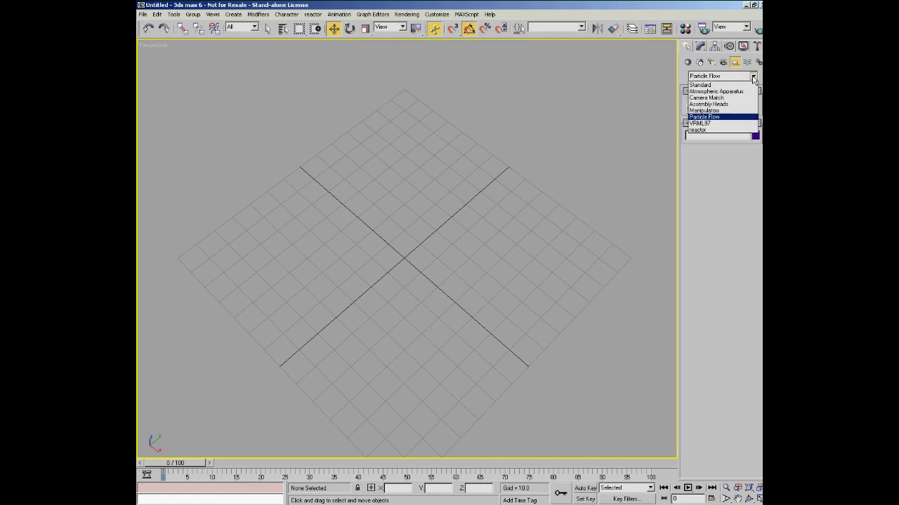